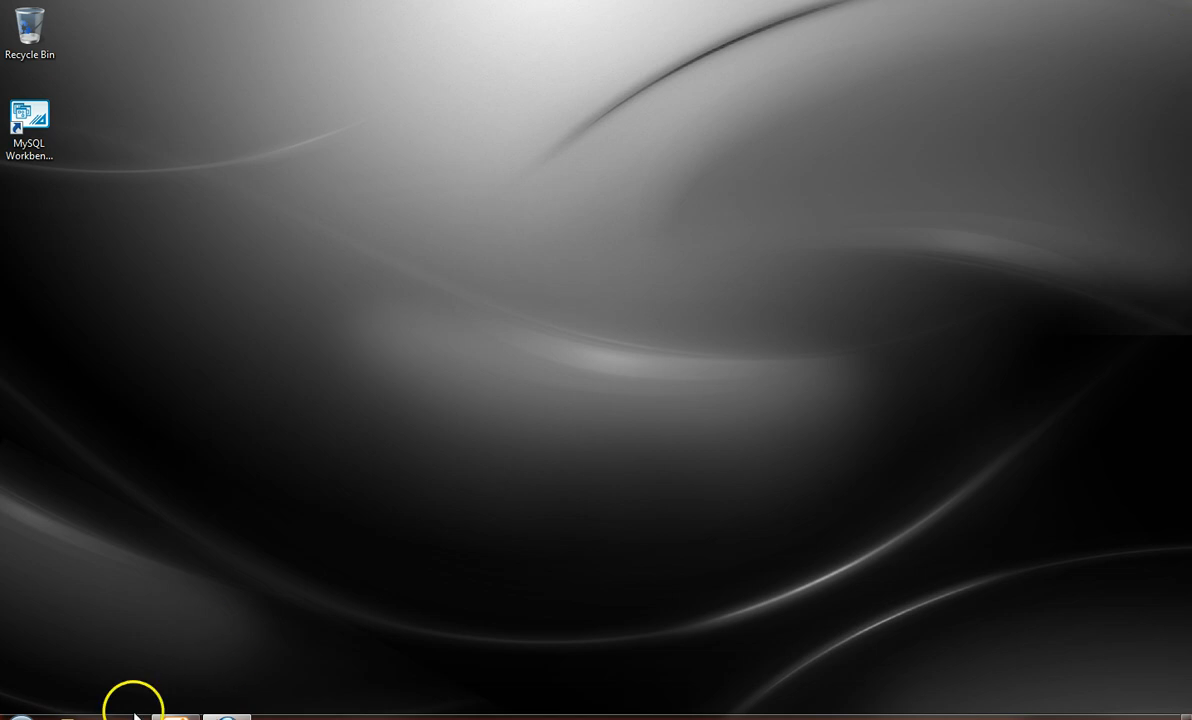
# Open Firefox in a maximized window and go to the Inductive Automation website
pyautogui.click(20, 712)
pyautogui.click(56, 350)
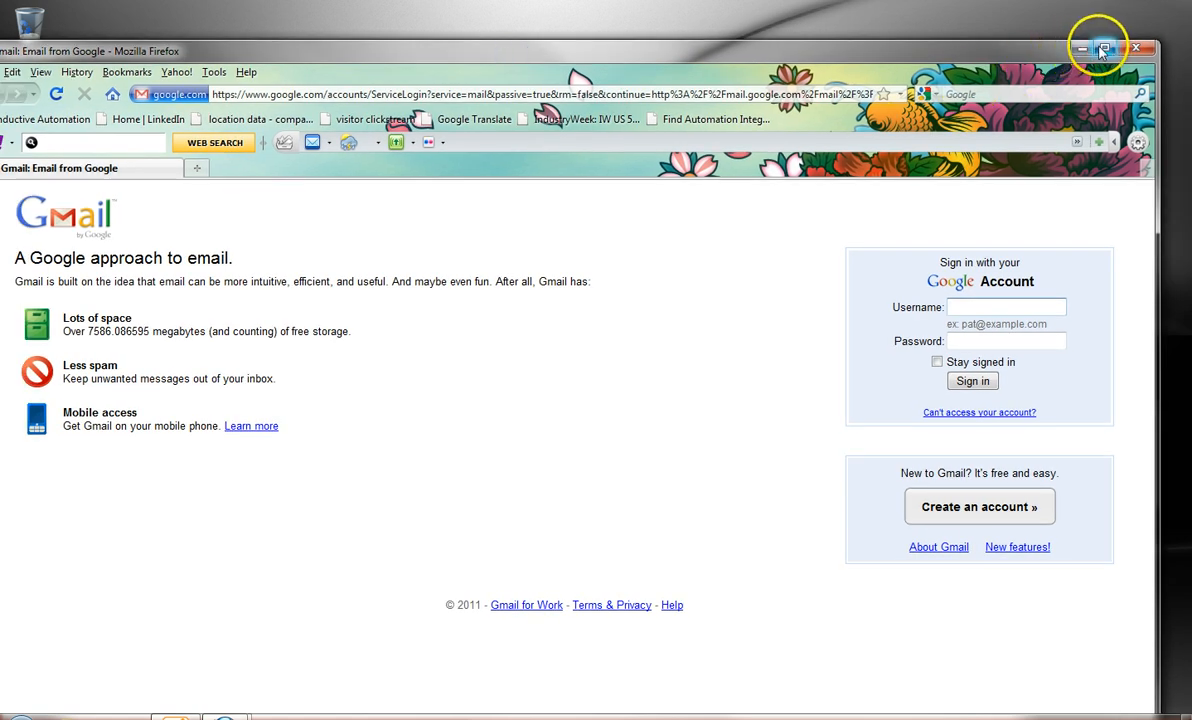
pyautogui.click(1103, 48)
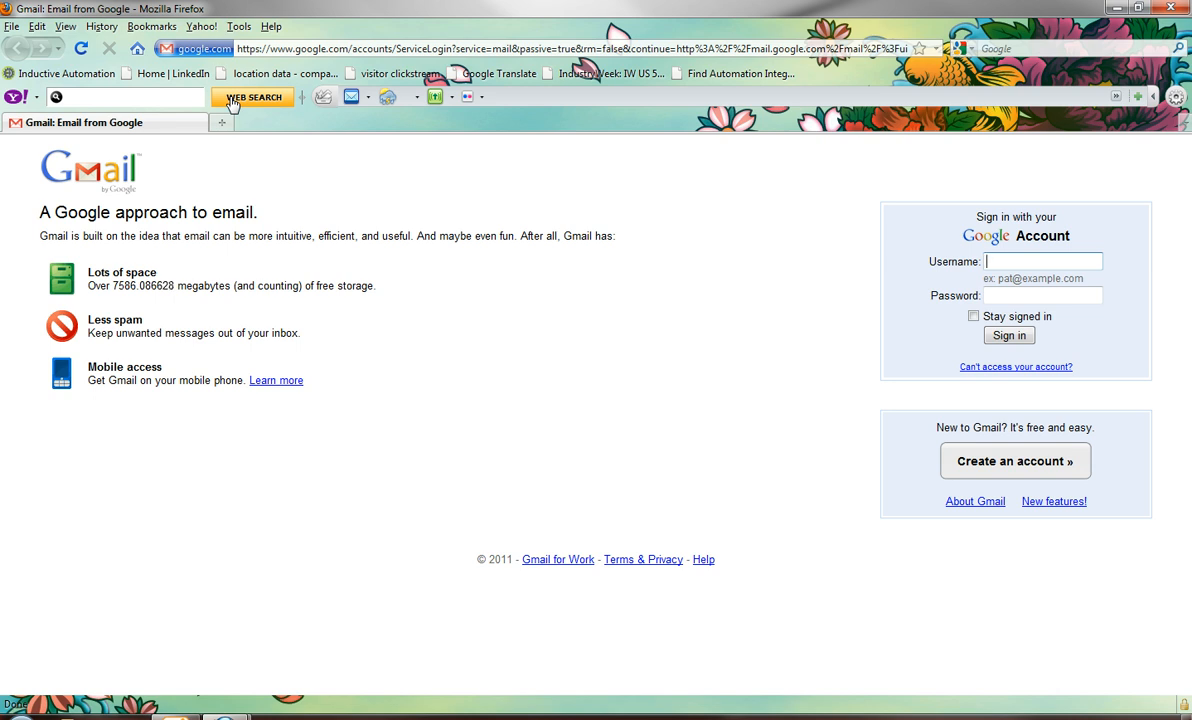
pyautogui.click(66, 73)
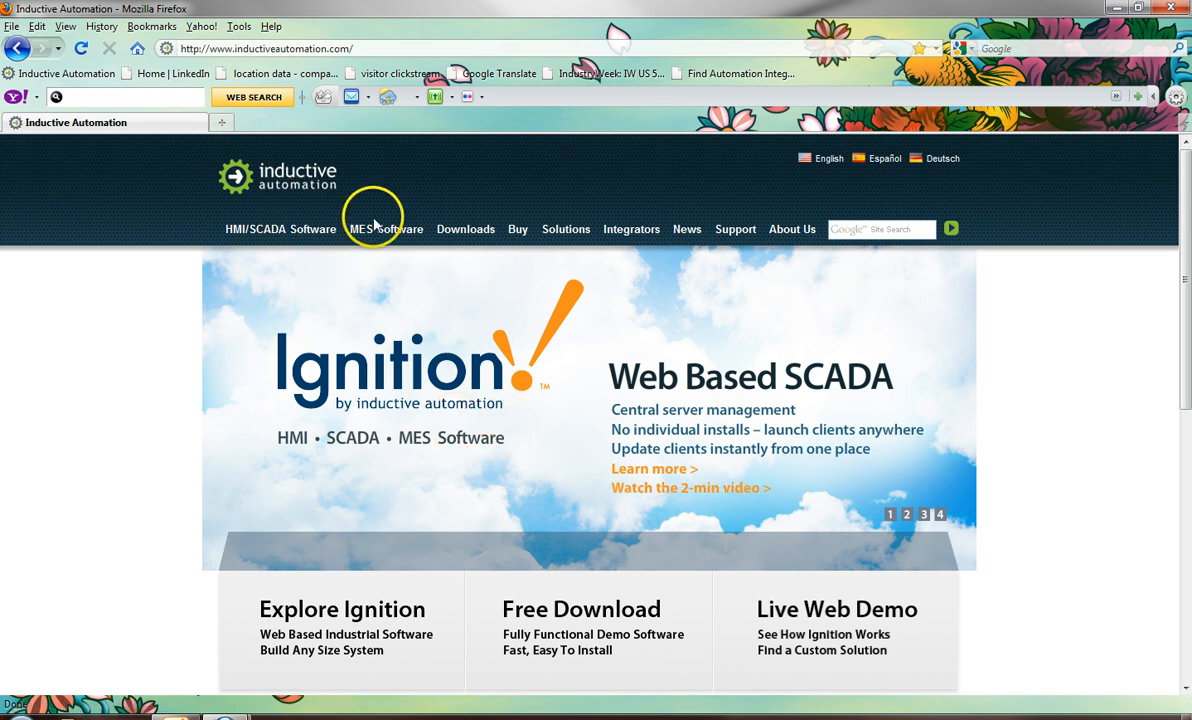
# Open the Ignition by Inductive Automation downloads page, skipping the contact information form
pyautogui.moveTo(566, 229)
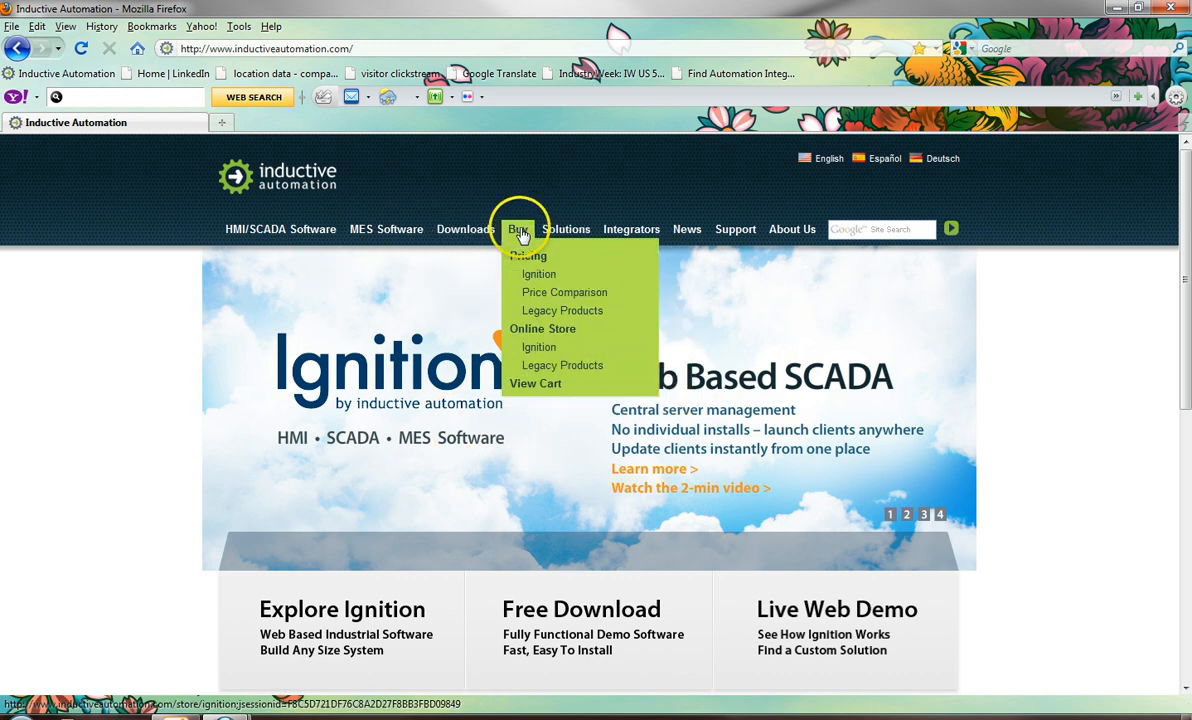
pyautogui.moveTo(470, 233)
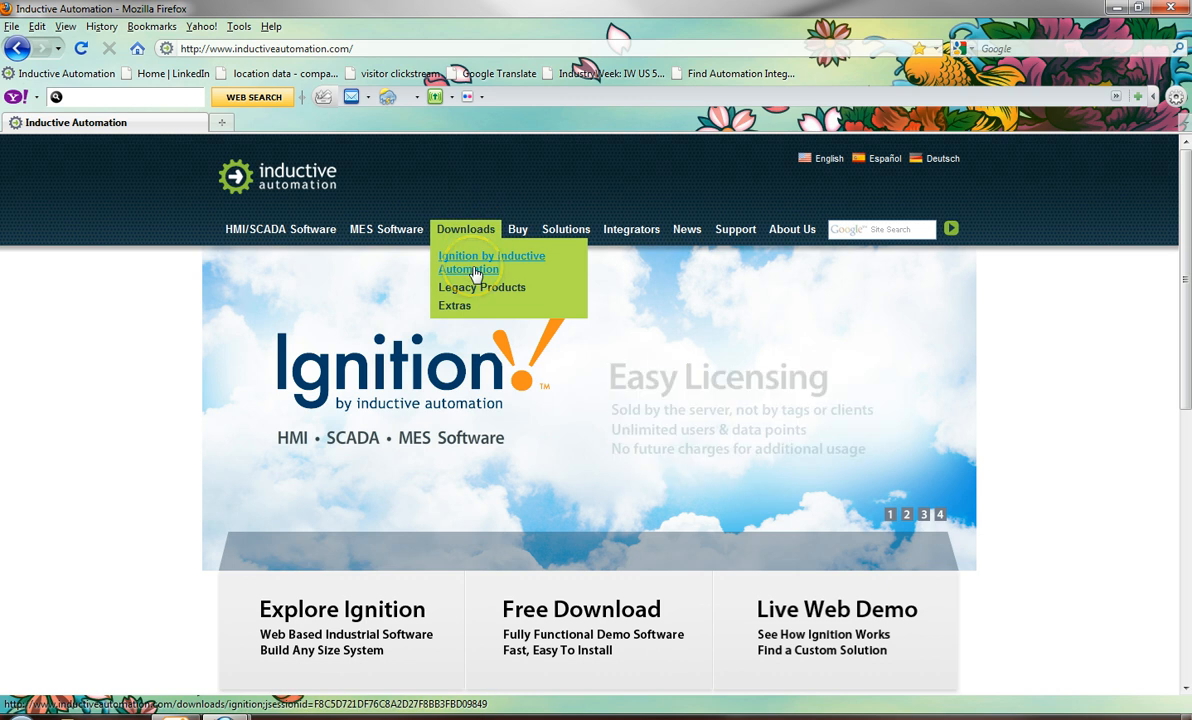
pyautogui.click(465, 270)
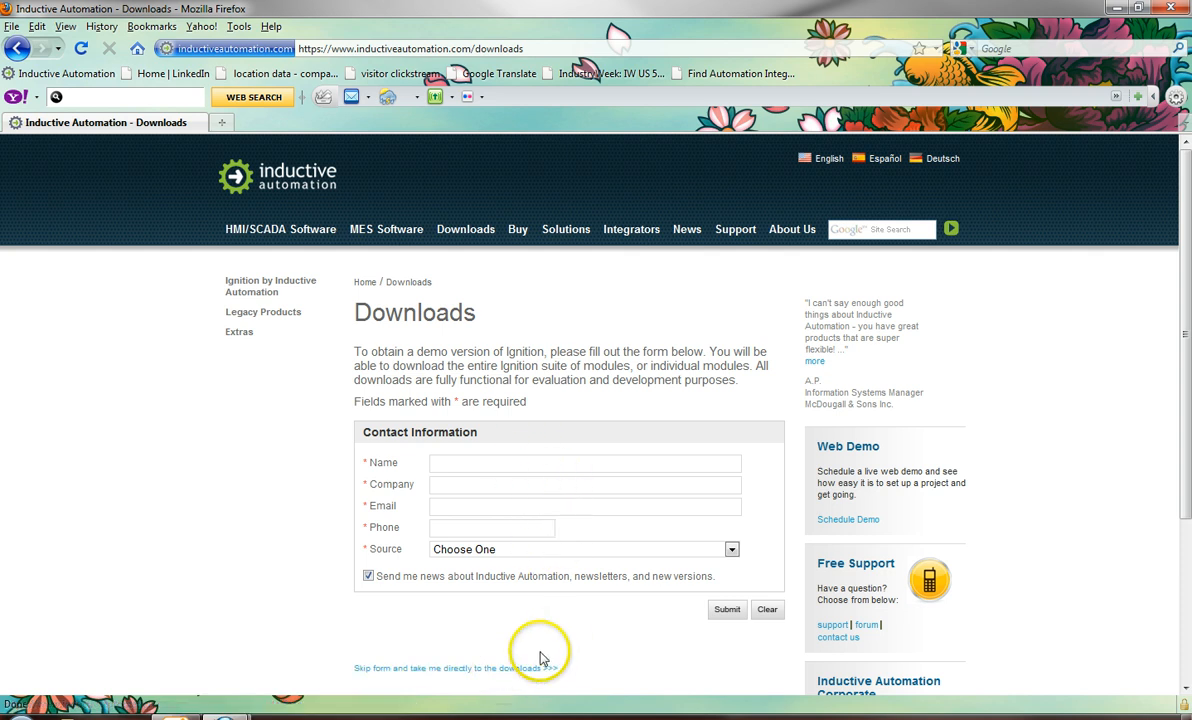
pyautogui.click(527, 678)
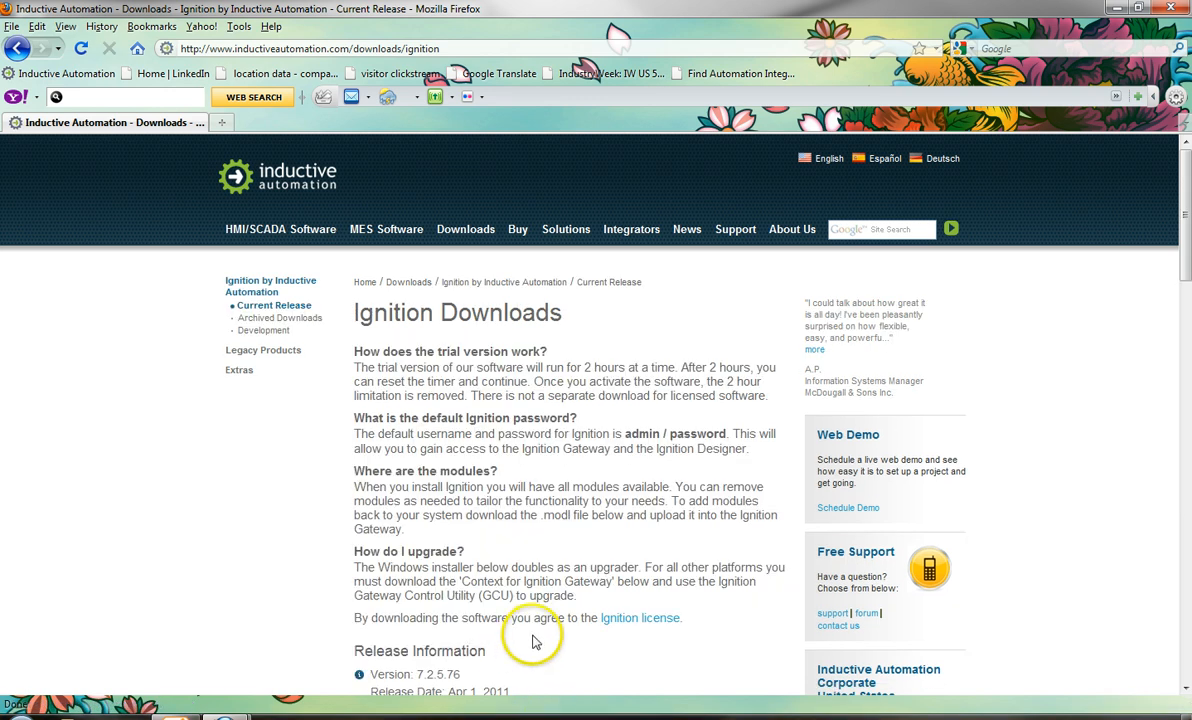
# Review the available Ignition downloads and download the 32-bit Windows installer, Ignition-7.2.5-windows-installer.exe
pyautogui.scroll(-3, 538, 653)
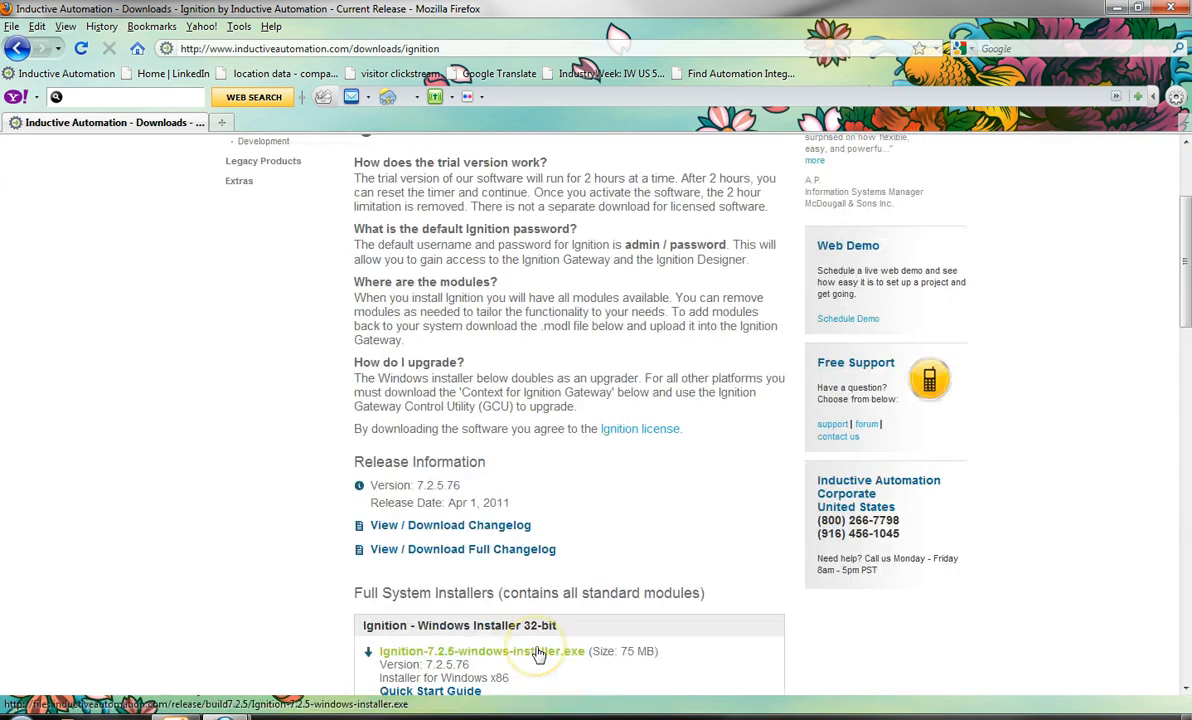
pyautogui.scroll(-2, 538, 653)
pyautogui.scroll(-2, 538, 653)
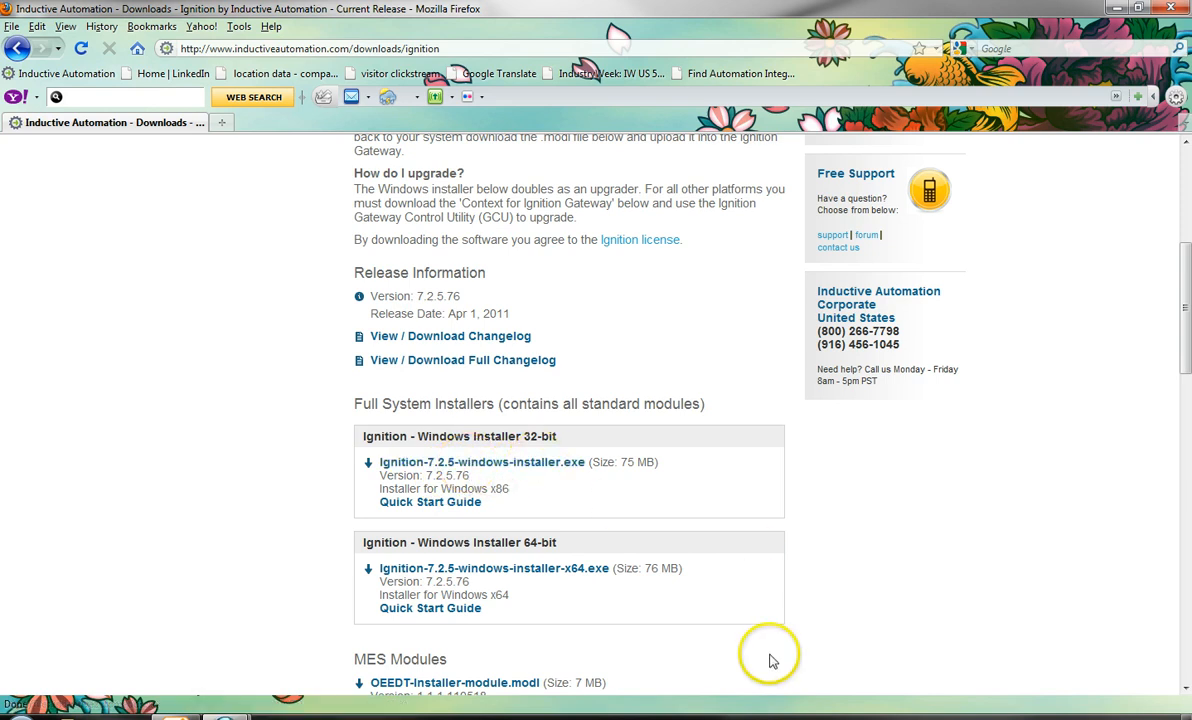
pyautogui.scroll(-5, 772, 631)
pyautogui.scroll(-8, 782, 640)
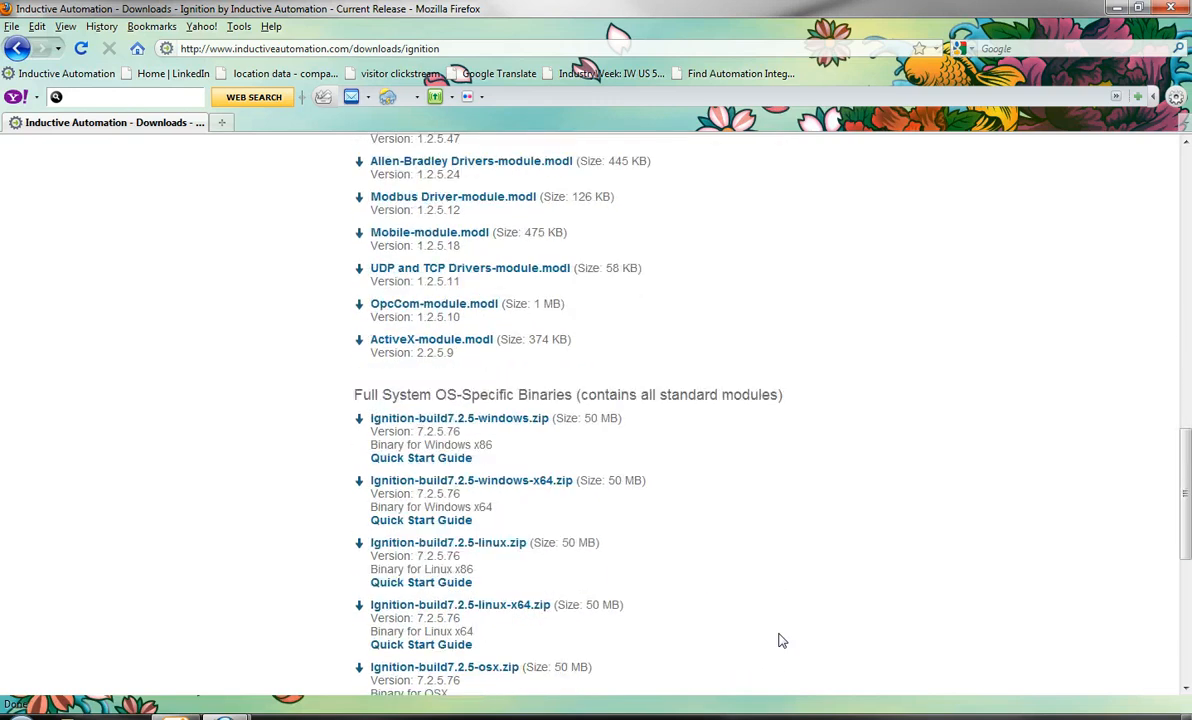
pyautogui.scroll(-2, 782, 640)
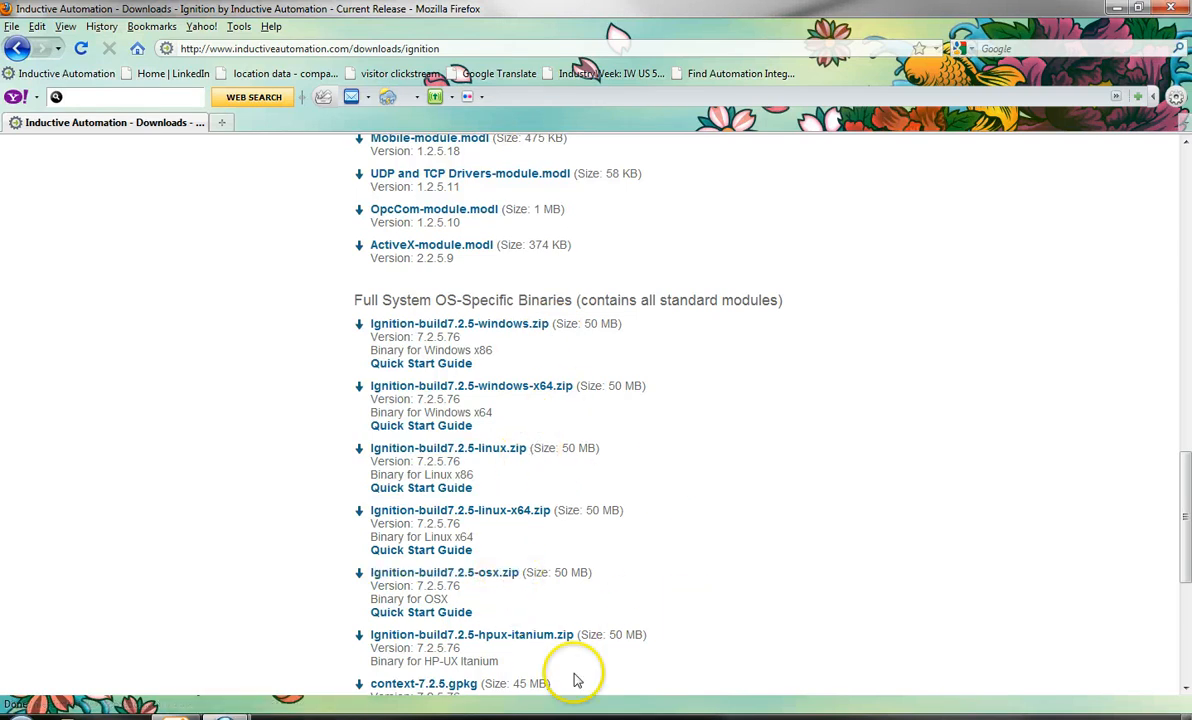
pyautogui.scroll(10, 851, 632)
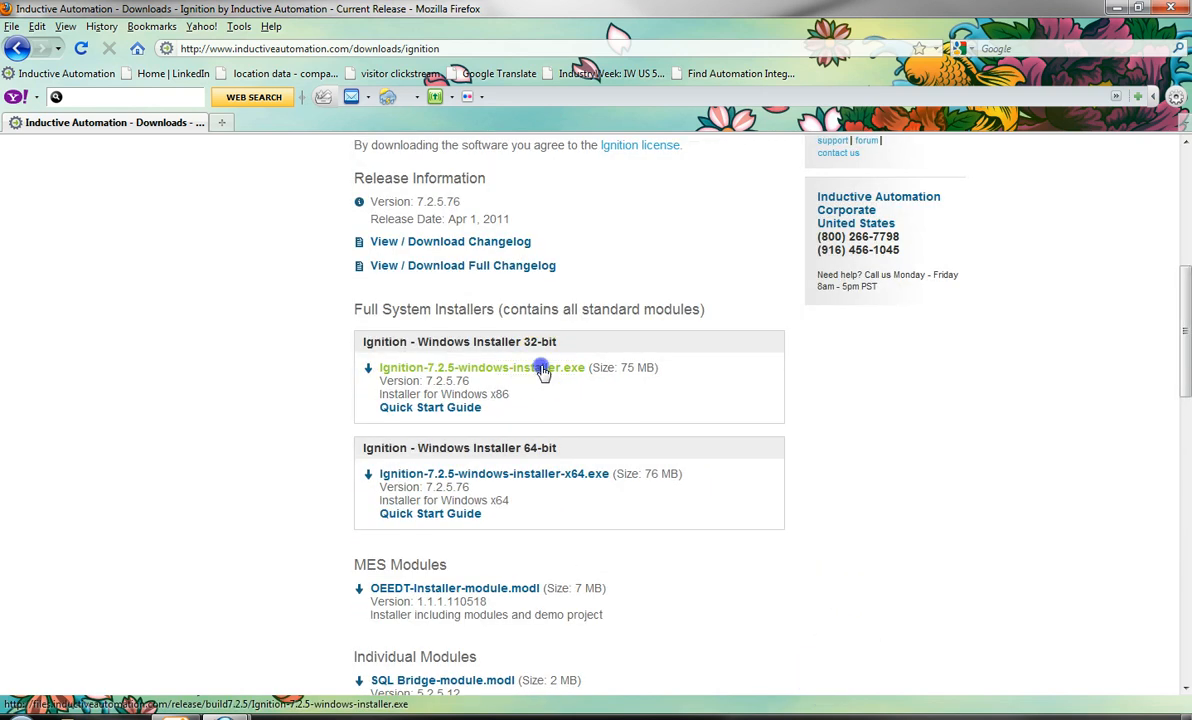
pyautogui.click(506, 368)
pyautogui.click(829, 334)
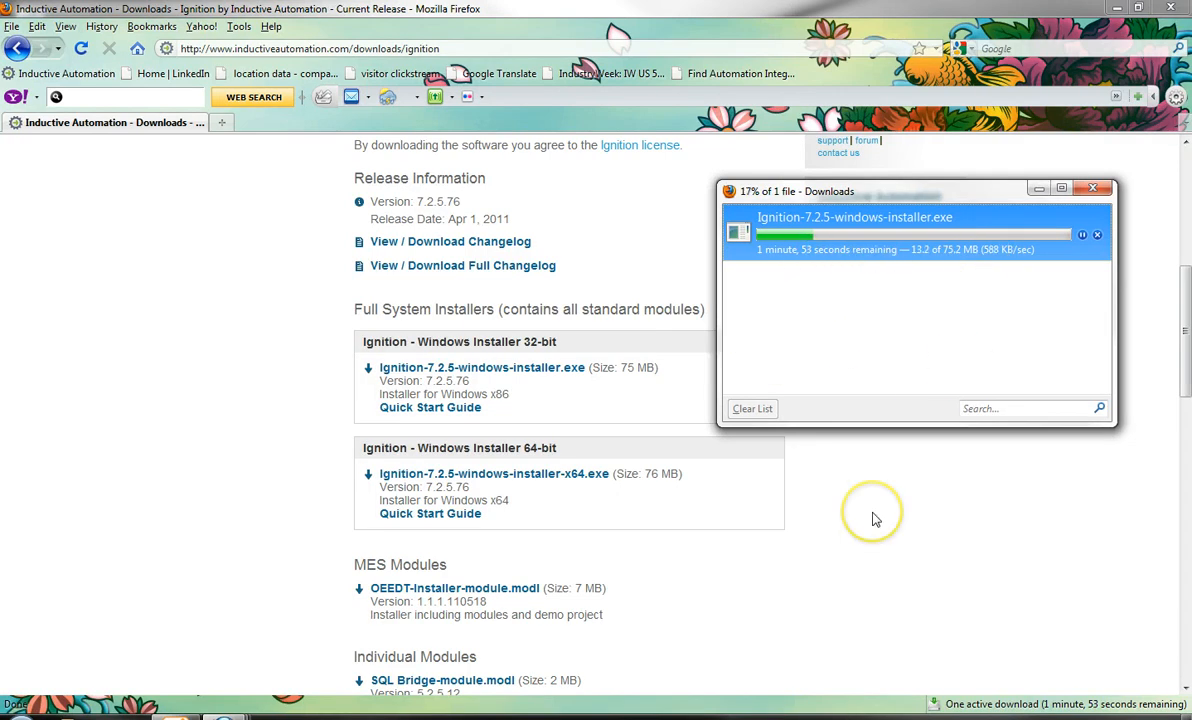
pyautogui.click(221, 127)
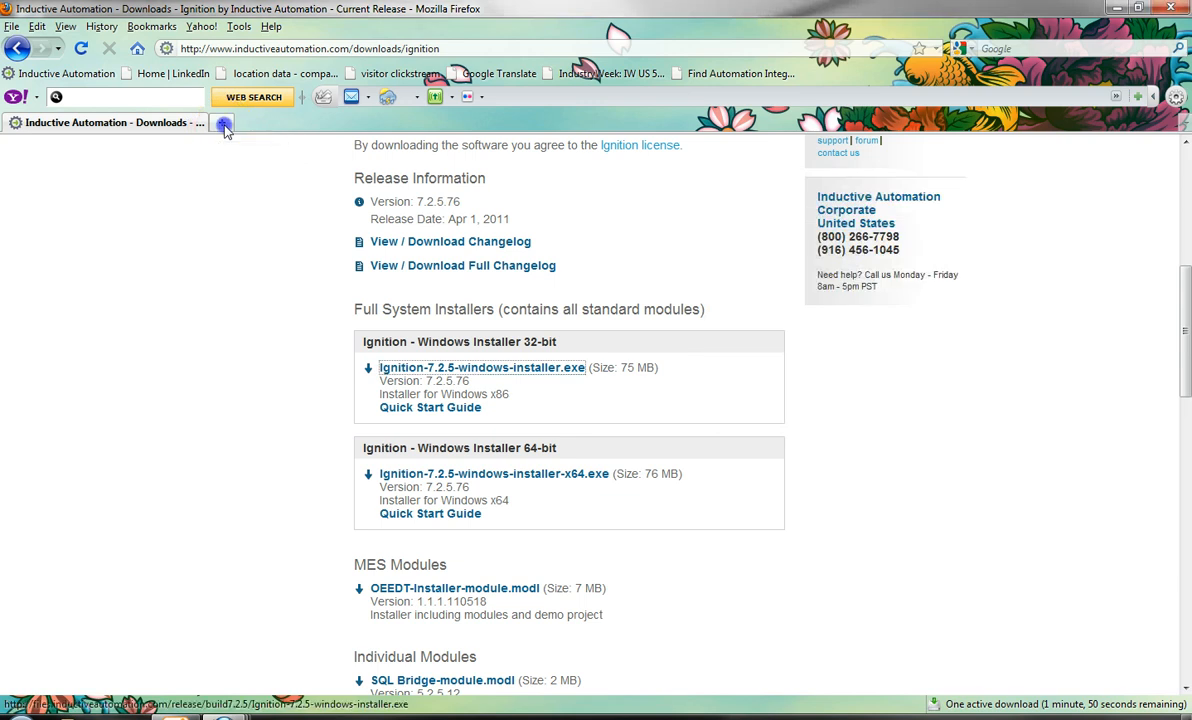
pyautogui.click(273, 51)
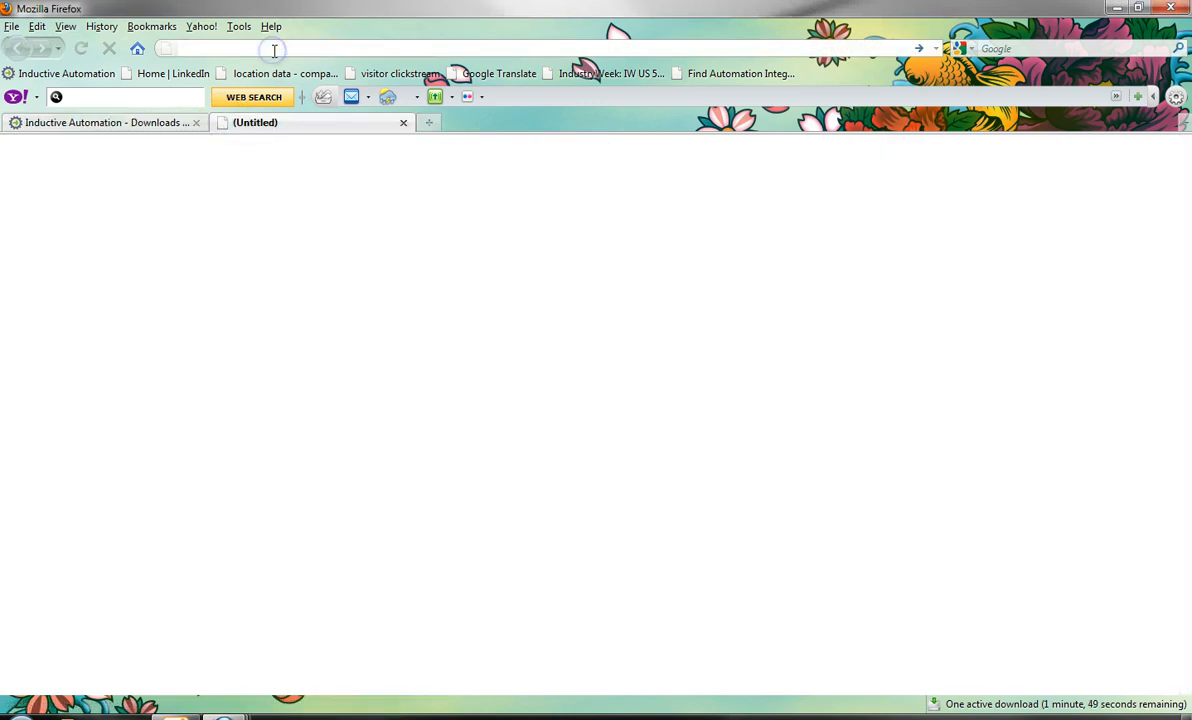
pyautogui.write('www.mysql.com')
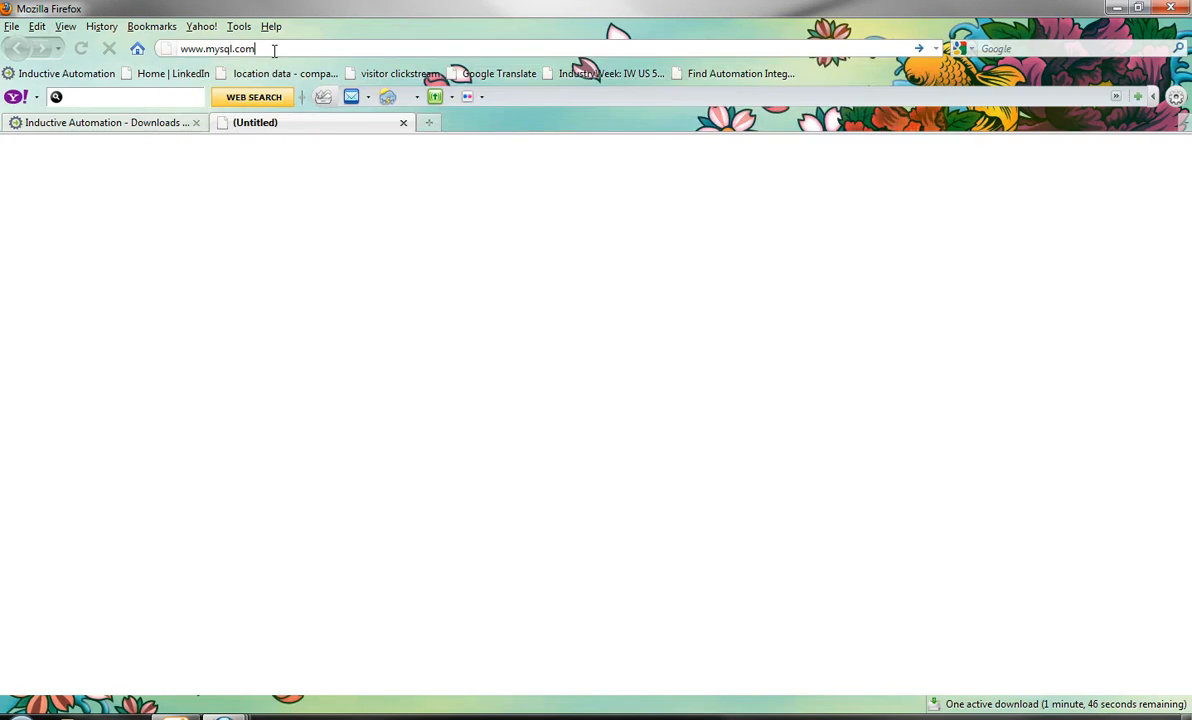
pyautogui.press('Return')
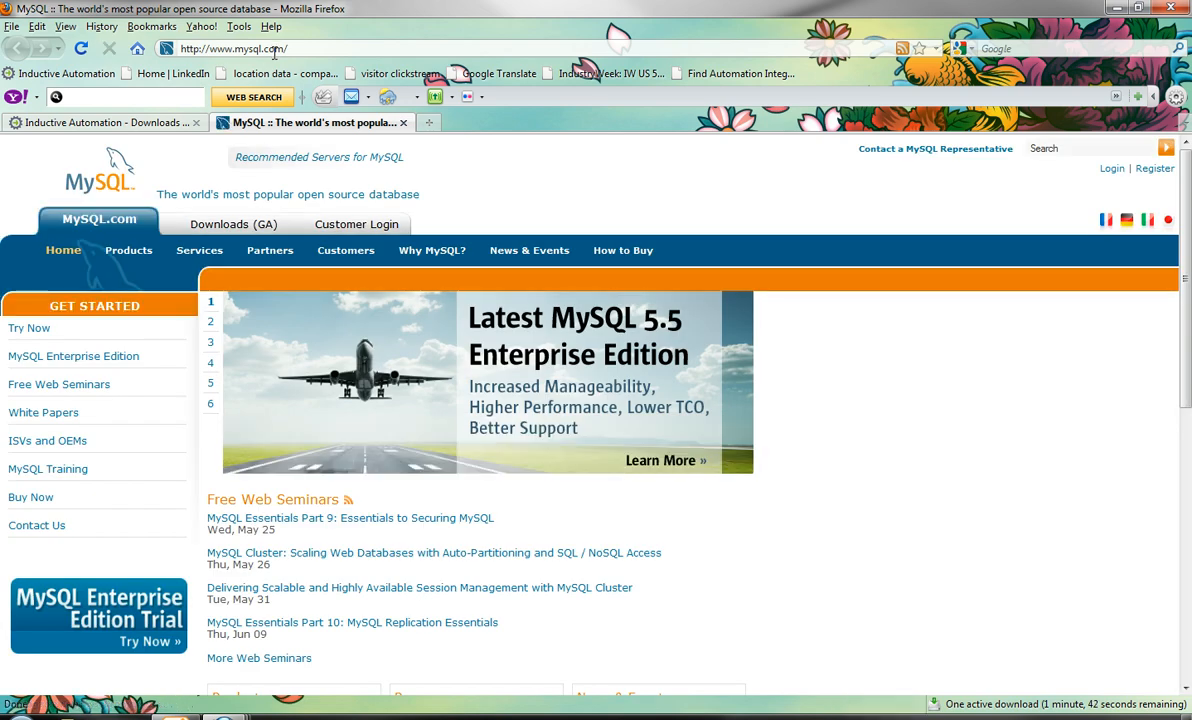
pyautogui.click(240, 226)
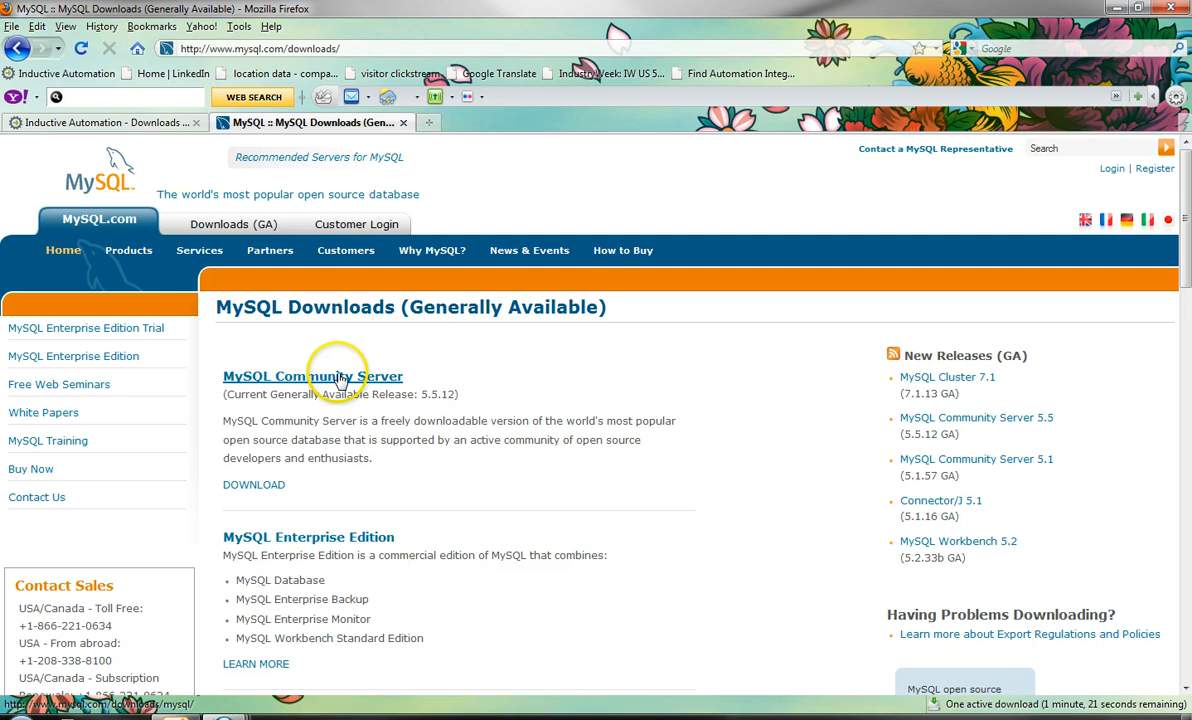
pyautogui.click(1172, 9)
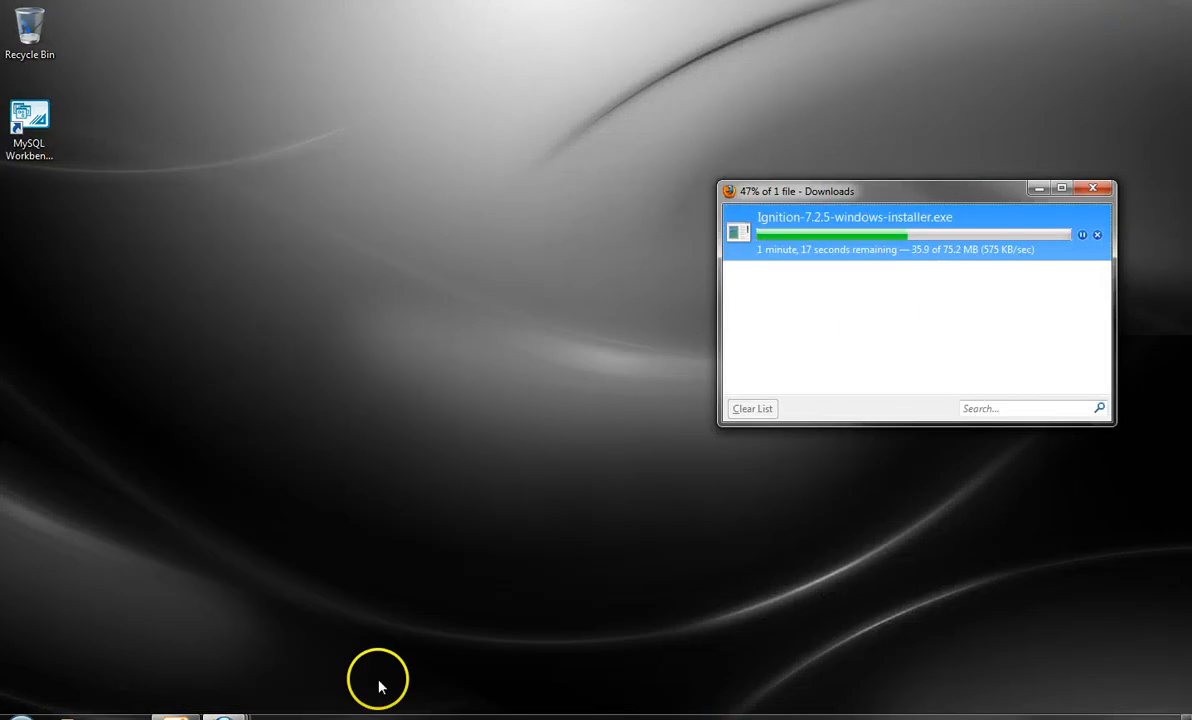
# Switch to MySQL Workbench, open the localhost connection and create a schema named test on the server
pyautogui.doubleClick(29, 125)
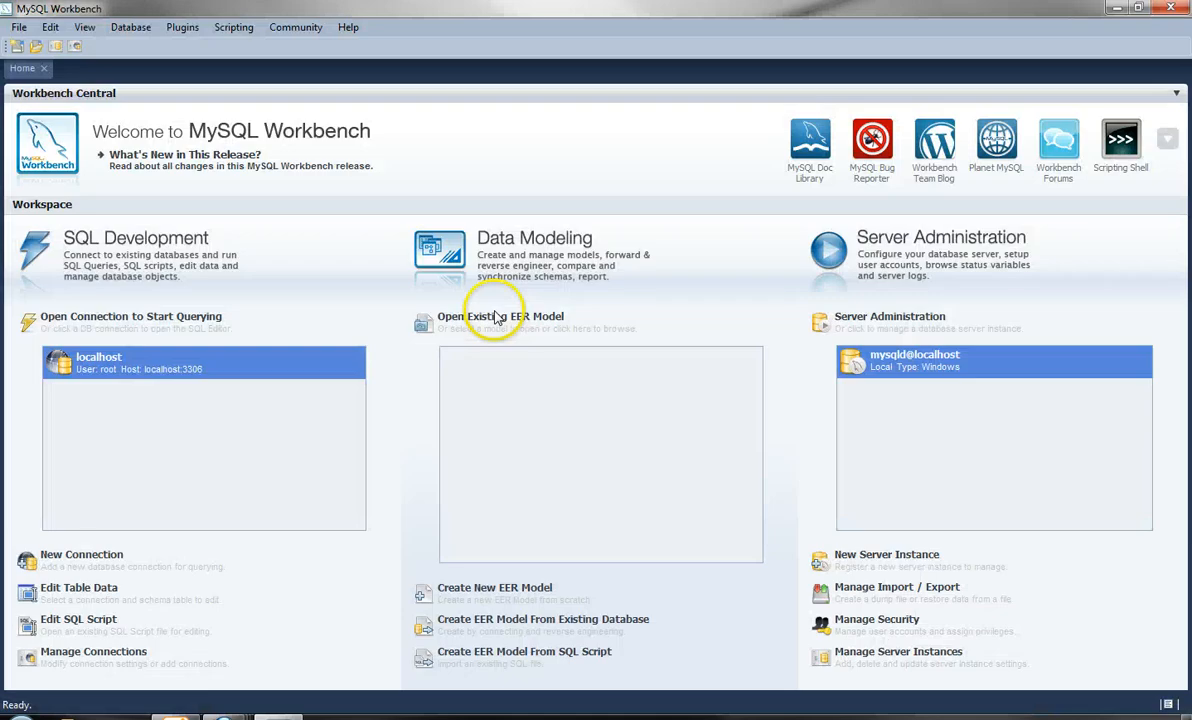
pyautogui.doubleClick(205, 366)
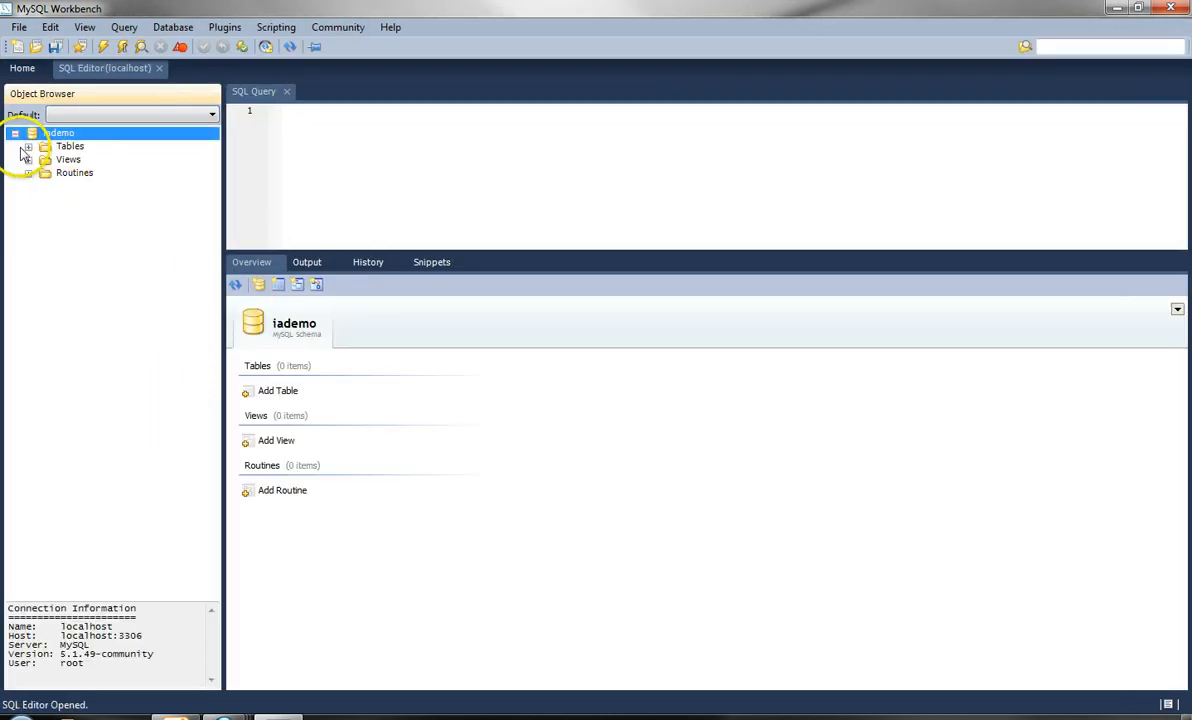
pyautogui.click(44, 214)
pyautogui.rightClick(44, 214)
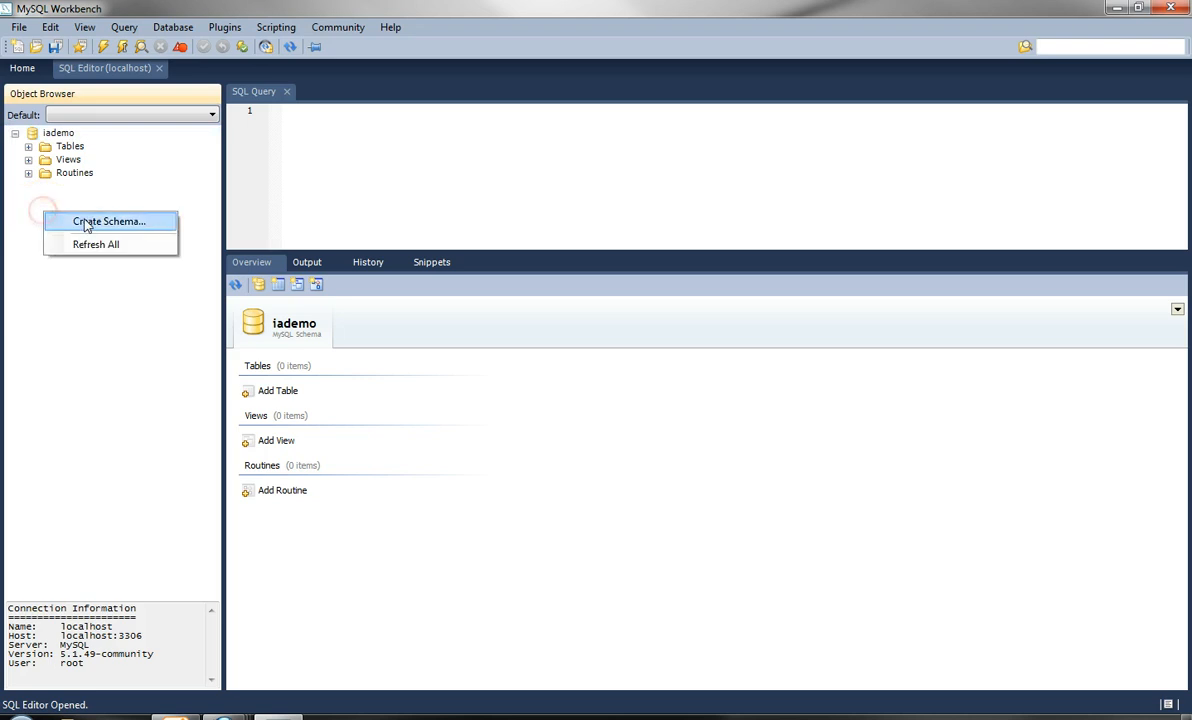
pyautogui.click(86, 224)
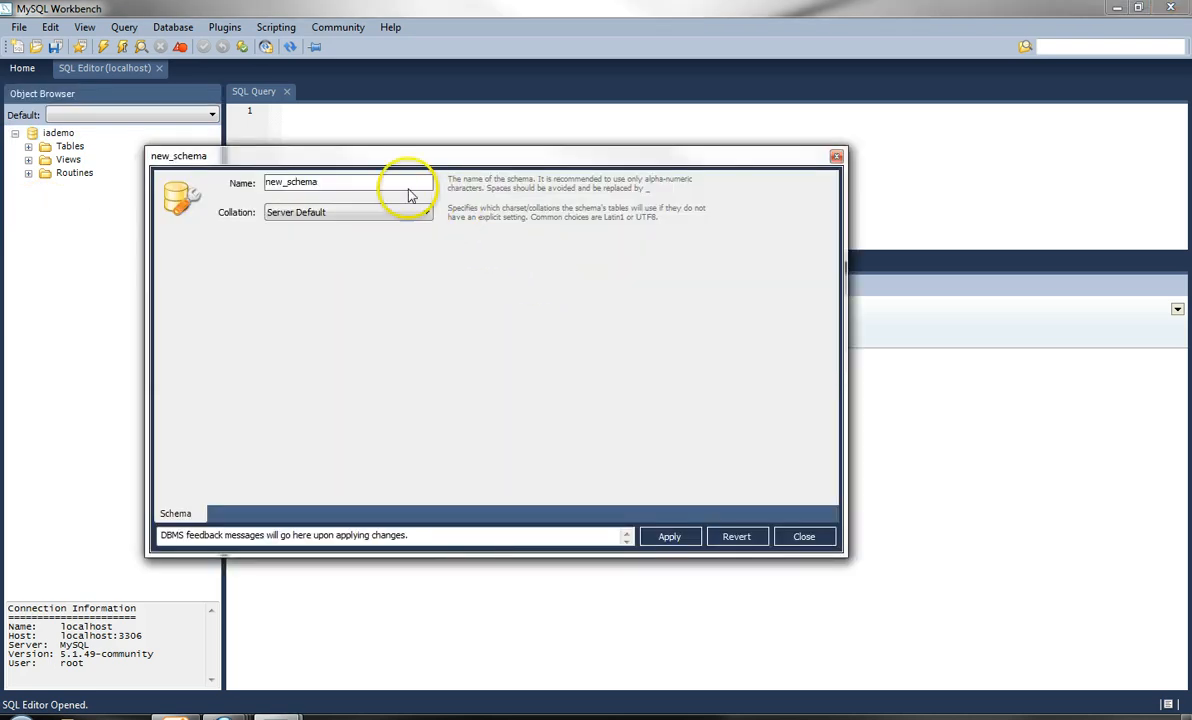
pyautogui.moveTo(399, 181); pyautogui.dragTo(207, 172)
pyautogui.write('test')
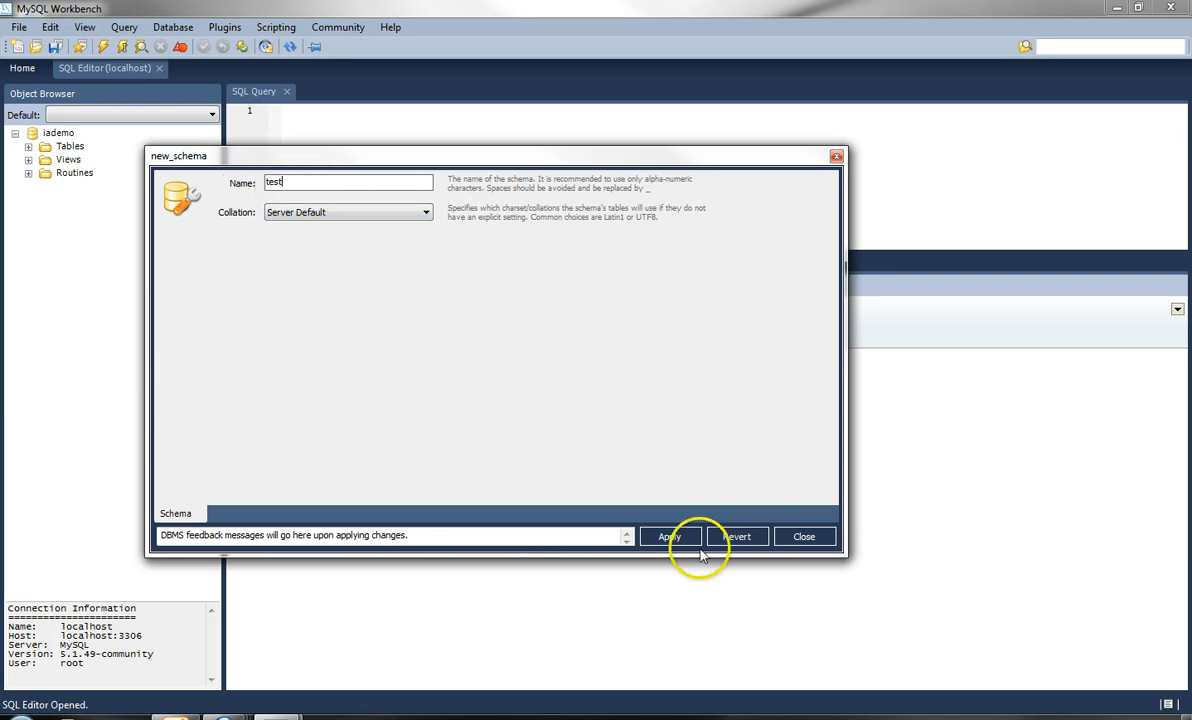
pyautogui.click(672, 537)
pyautogui.click(803, 580)
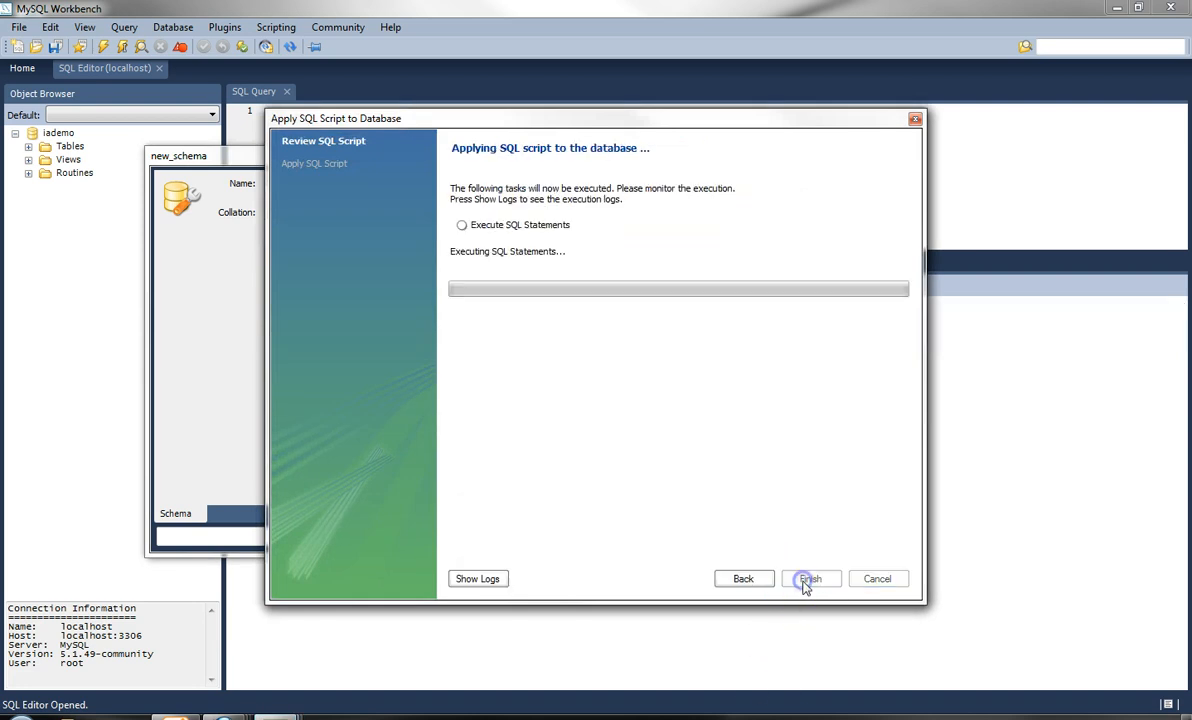
pyautogui.click(812, 580)
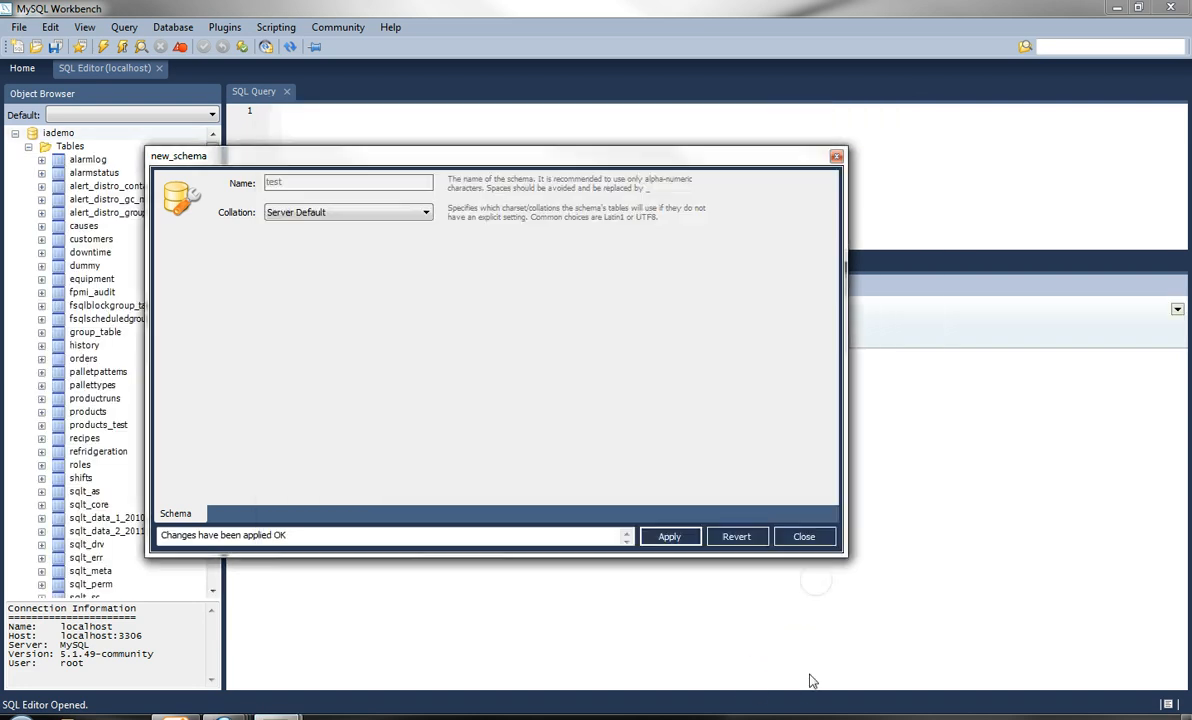
pyautogui.click(802, 538)
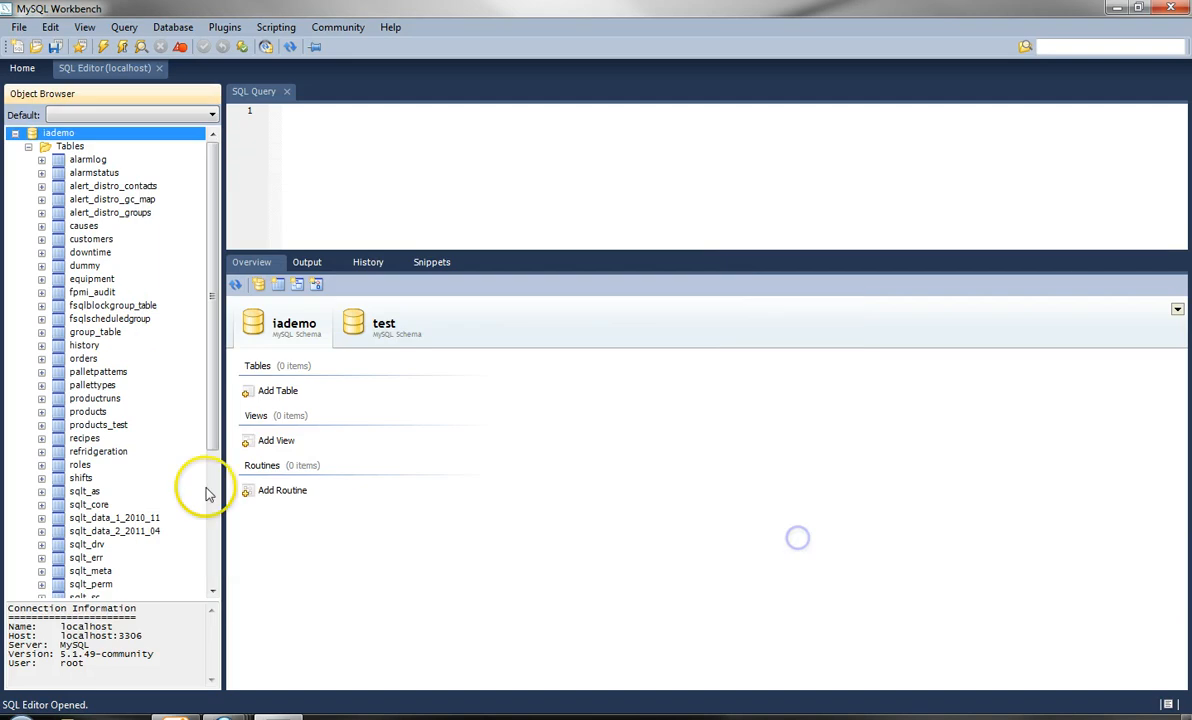
# Collapse the table list of the iademo schema in the object browser and close MySQL Workbench
pyautogui.click(30, 132)
pyautogui.click(28, 147)
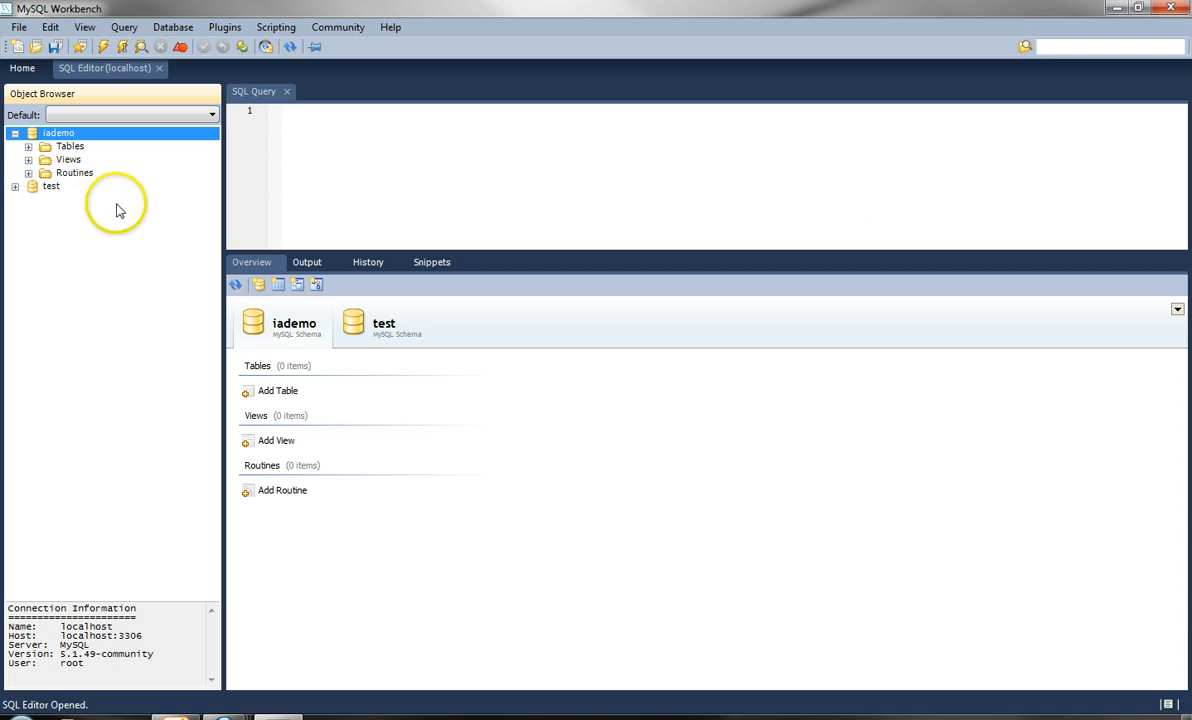
pyautogui.click(1180, 10)
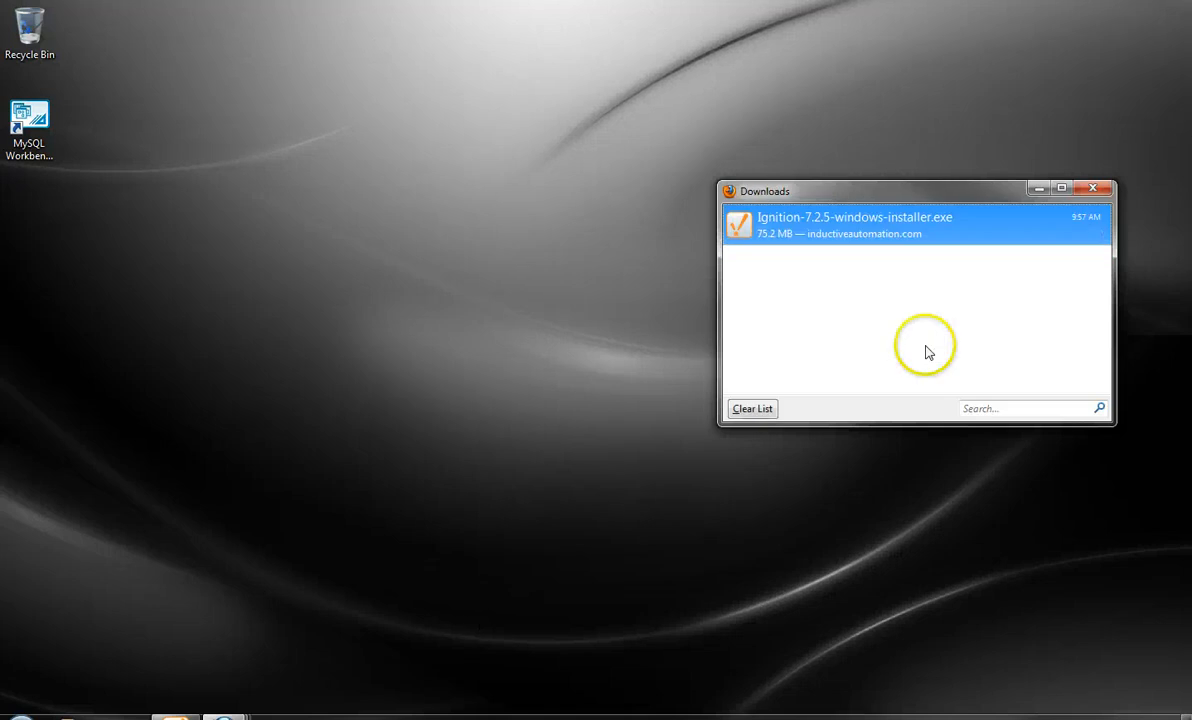
# Run the downloaded Ignition-7.2.5-windows-installer.exe and proceed past the setup wizard's welcome page
pyautogui.doubleClick(915, 232)
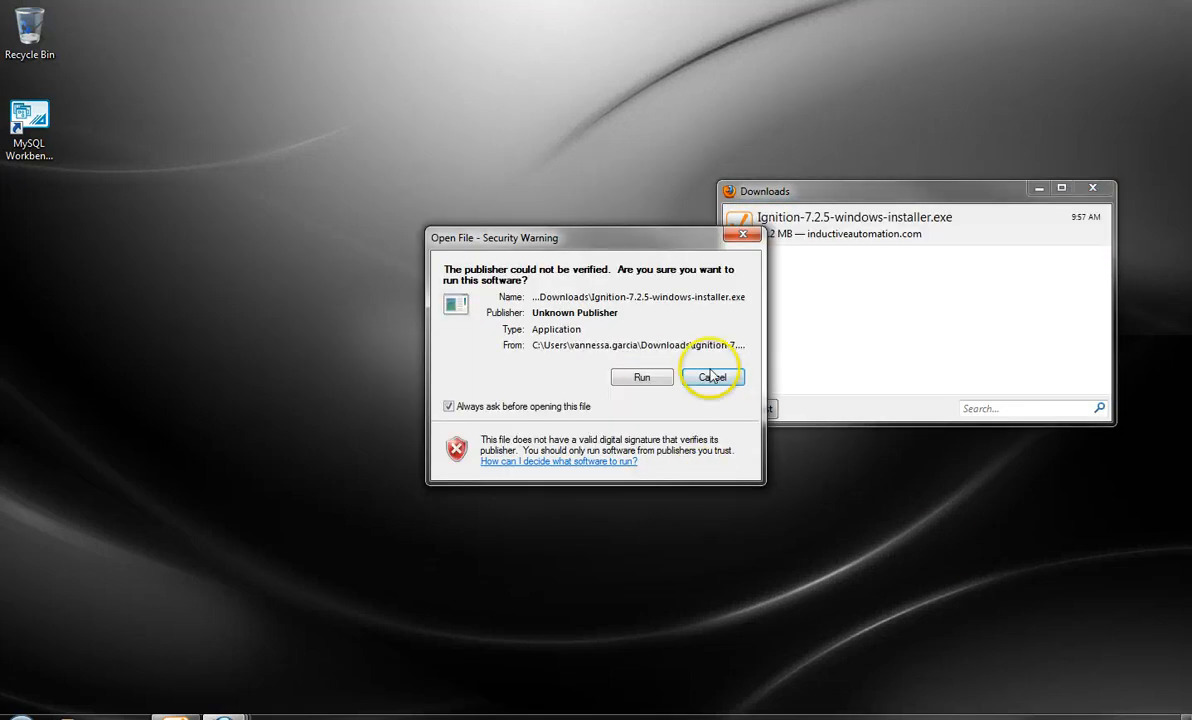
pyautogui.click(641, 376)
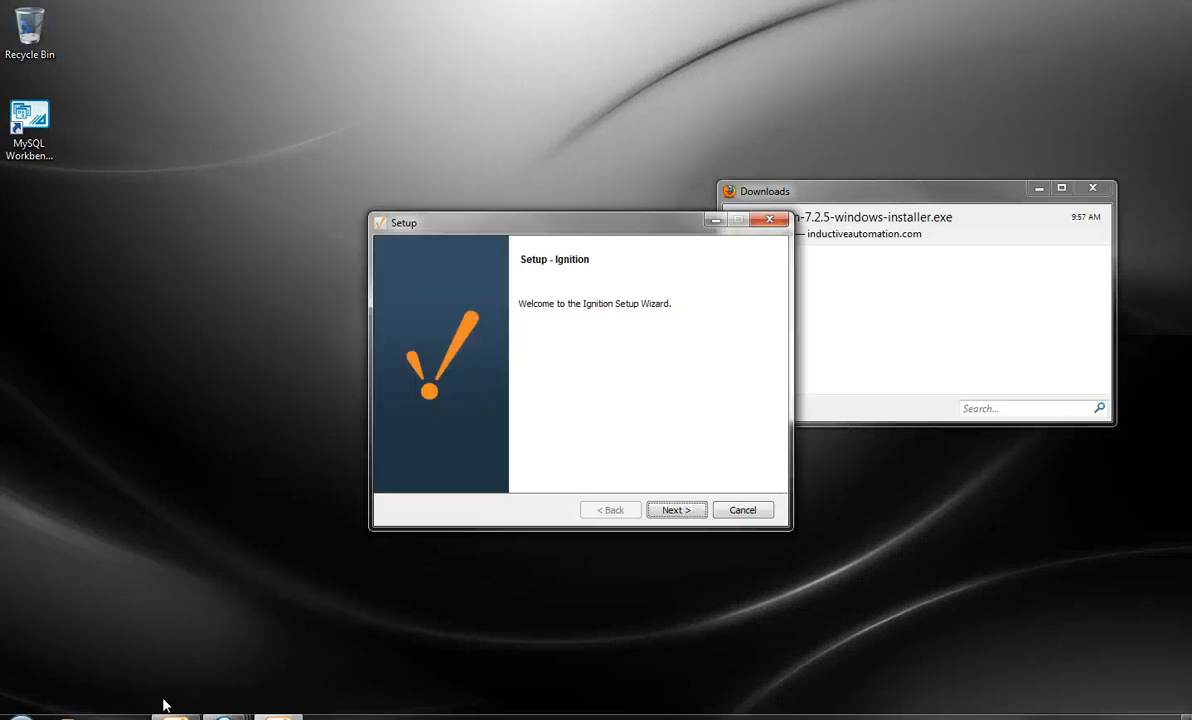
pyautogui.click(699, 510)
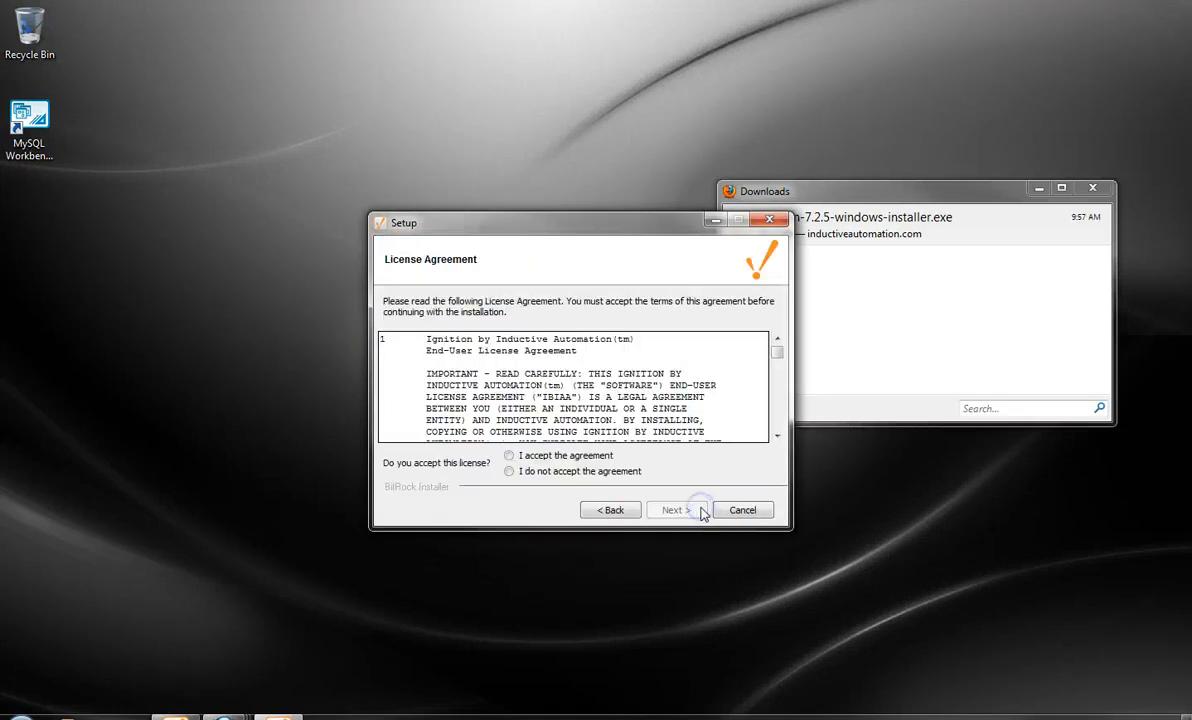
# Accept the license agreement, install Ignition and finish the setup wizard
pyautogui.click(509, 456)
pyautogui.click(668, 511)
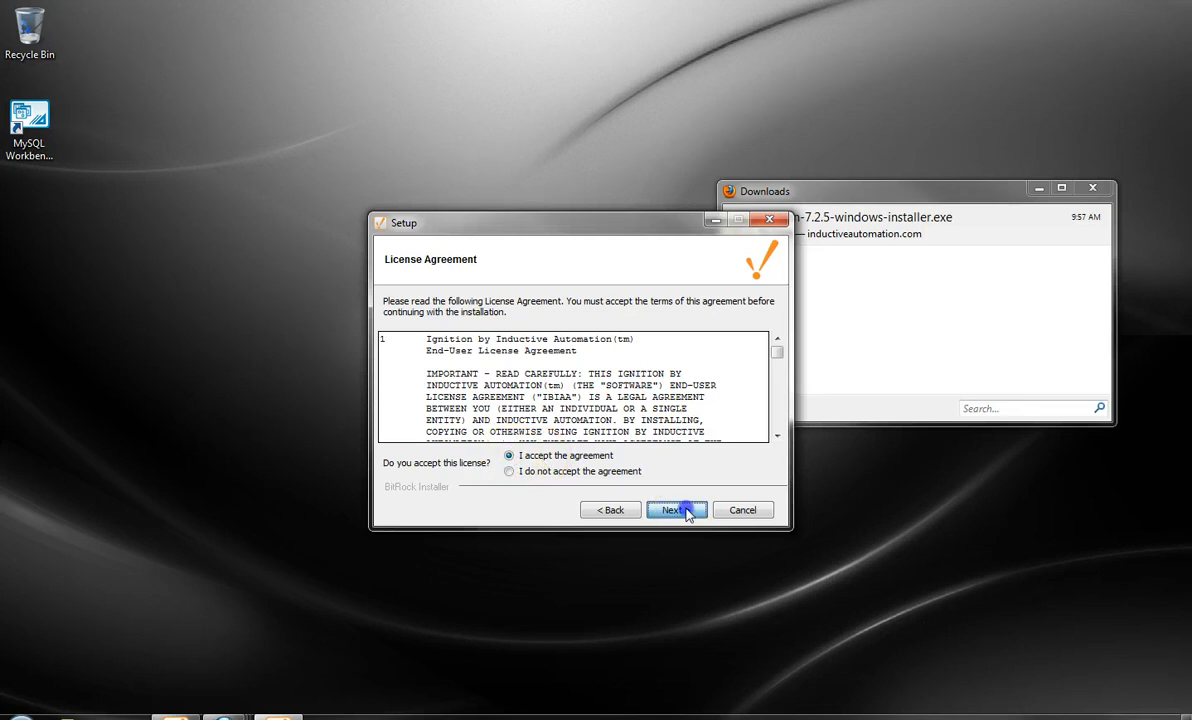
pyautogui.click(674, 510)
pyautogui.click(686, 512)
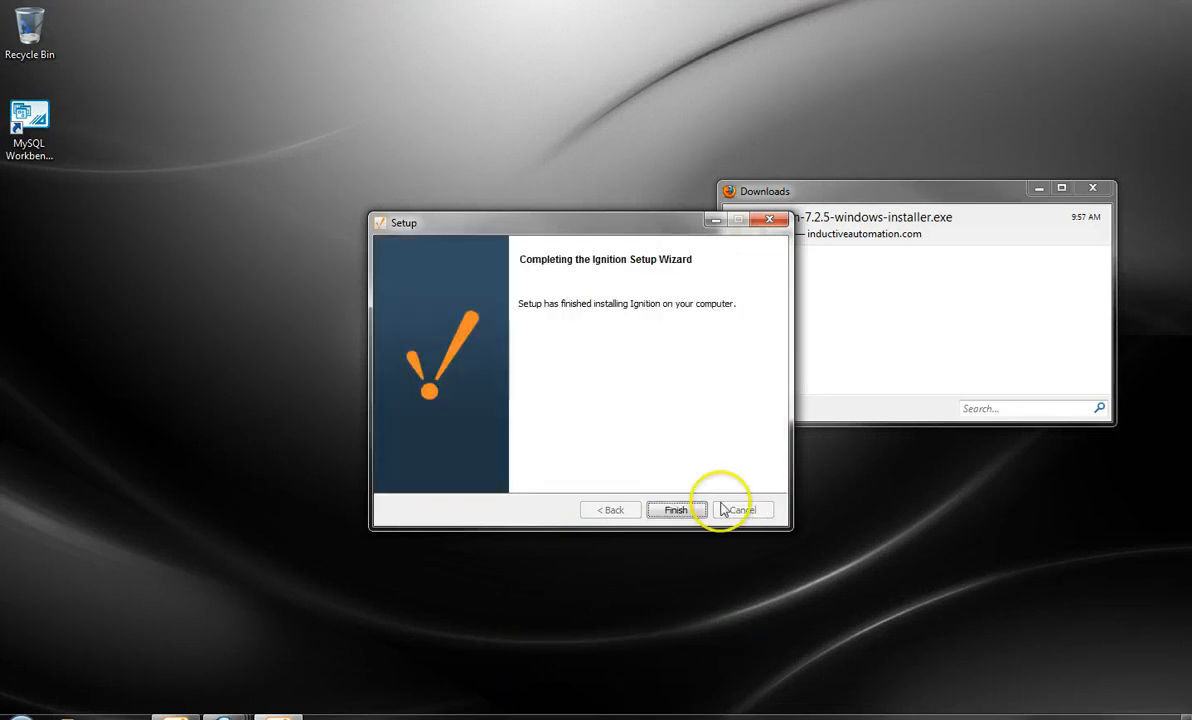
pyautogui.click(690, 512)
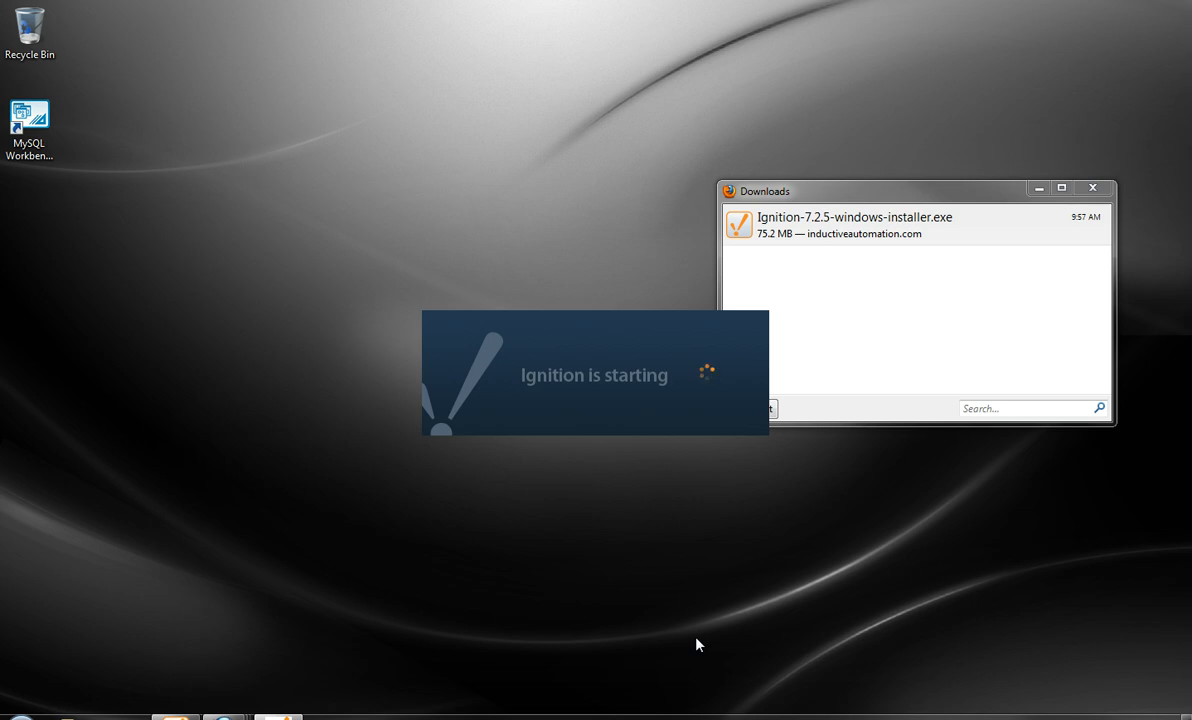
pyautogui.click(867, 637)
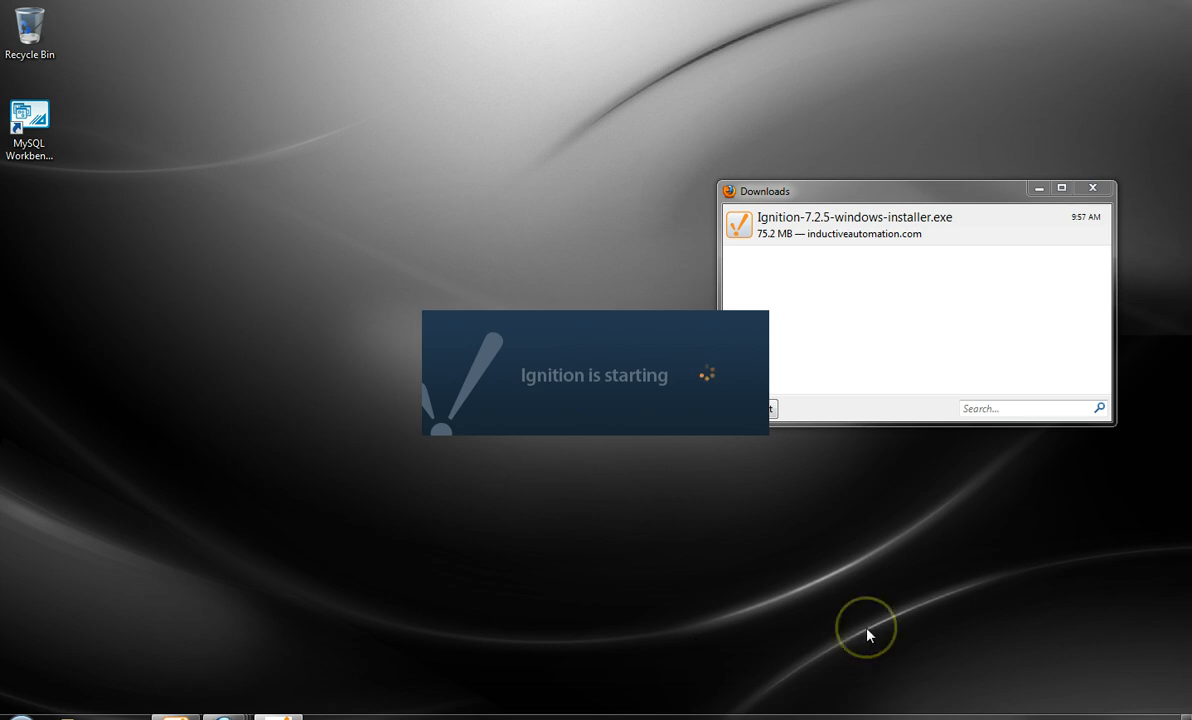
pyautogui.click(827, 650)
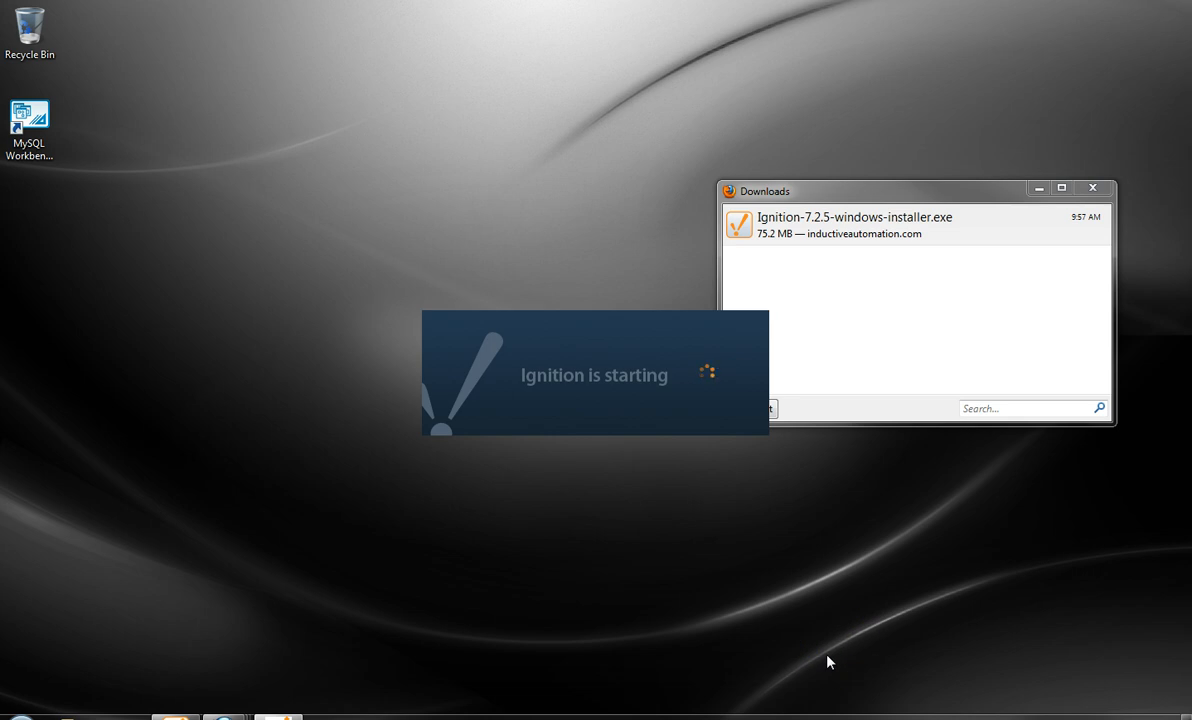
pyautogui.click(1097, 187)
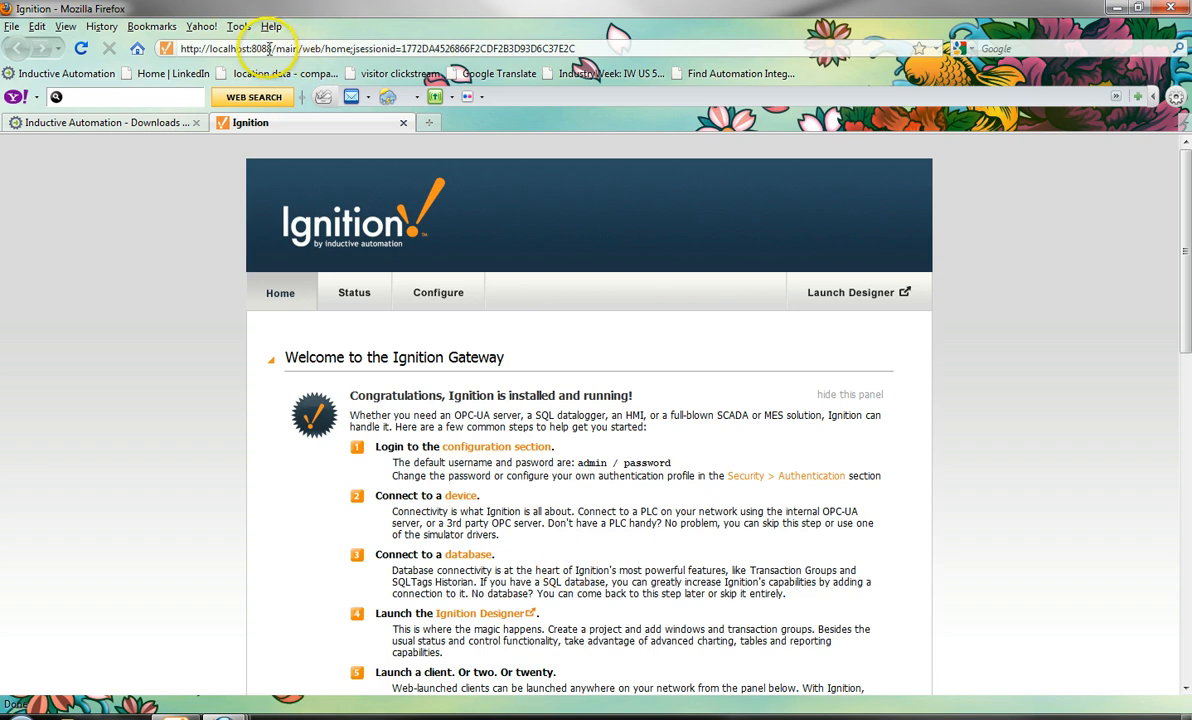
pyautogui.moveTo(272, 48); pyautogui.dragTo(132, 47)
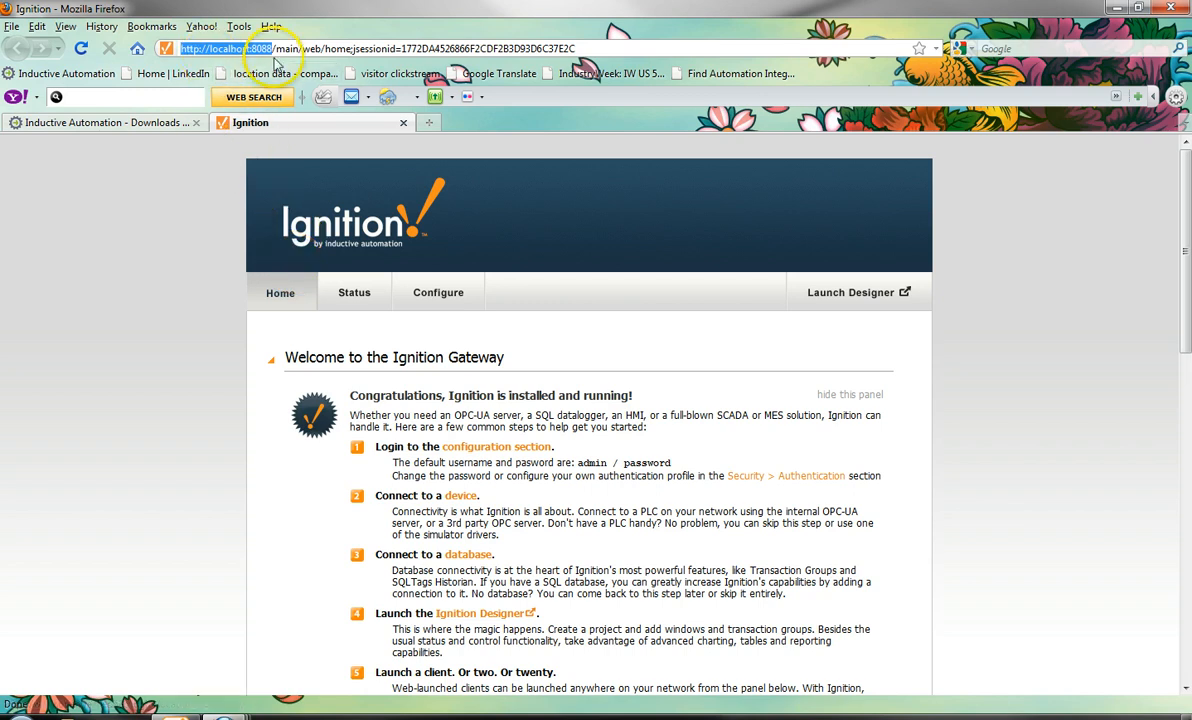
pyautogui.click(207, 48)
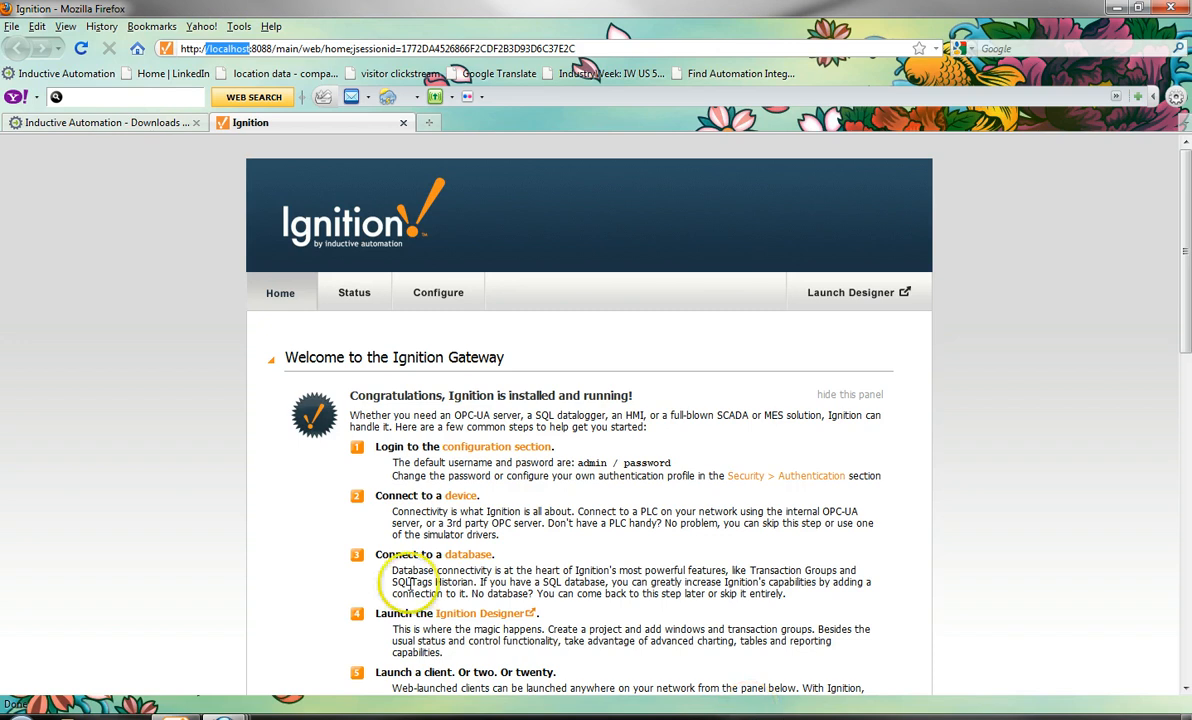
# Open the gateway's configuration section and log in with username admin and the account password
pyautogui.click(499, 448)
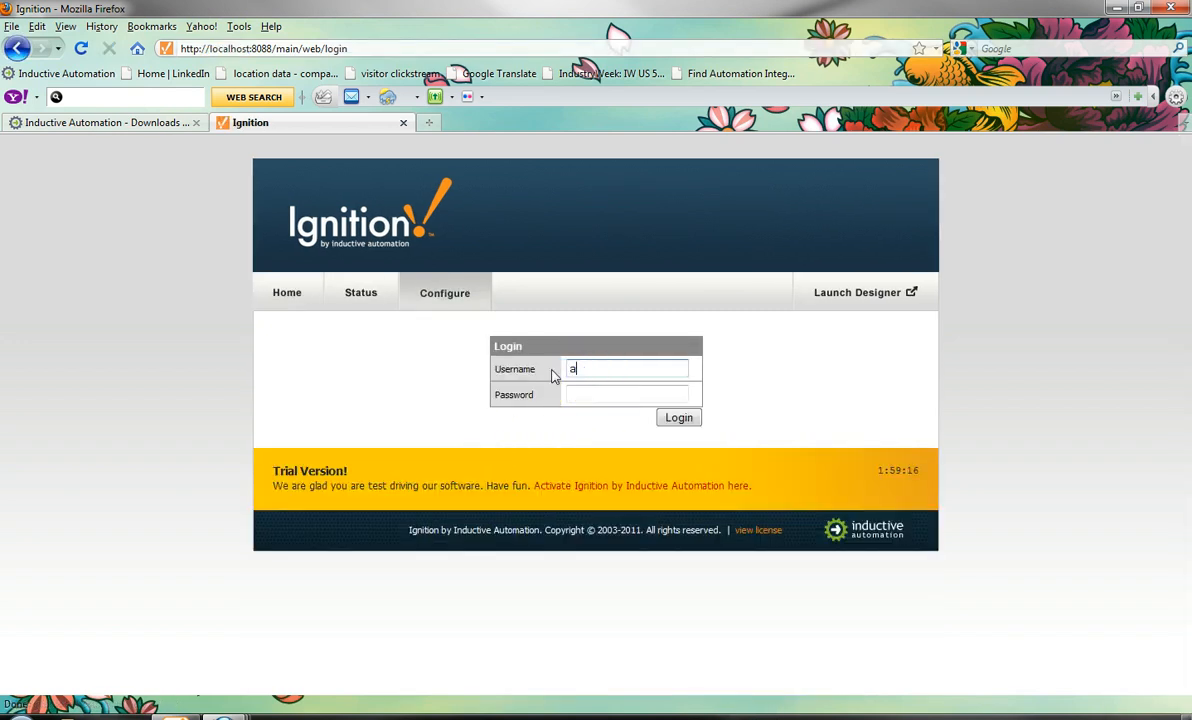
pyautogui.press('Tab')
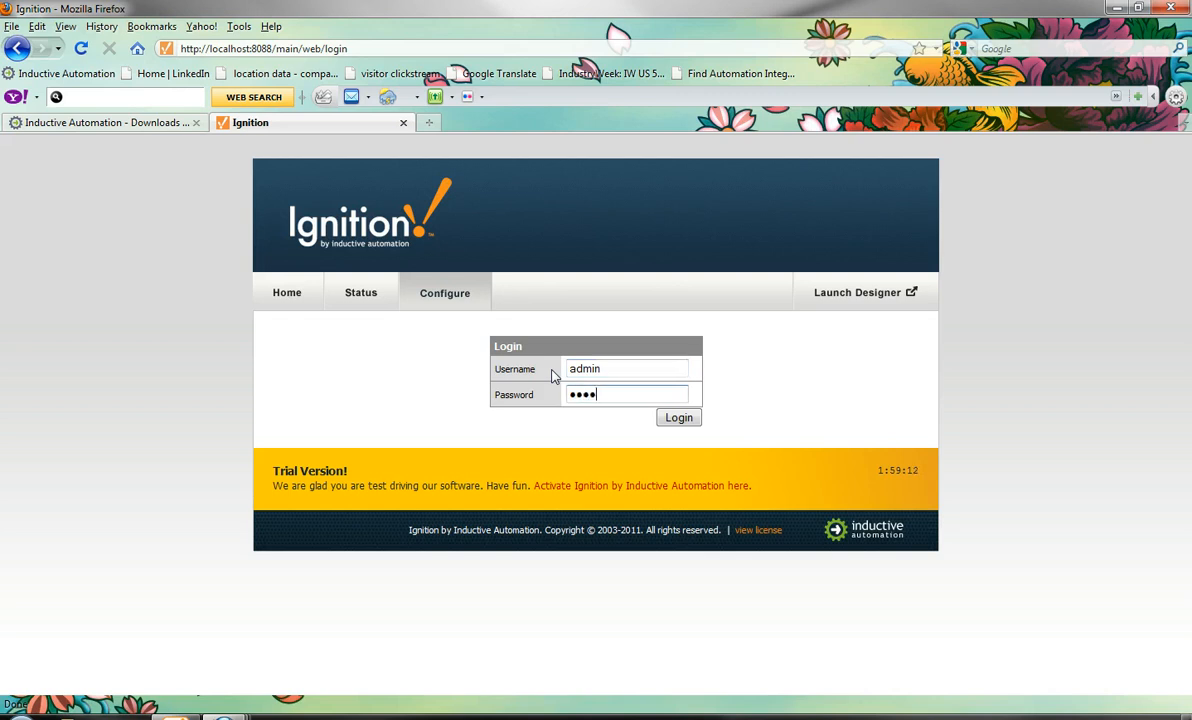
pyautogui.press('Return')
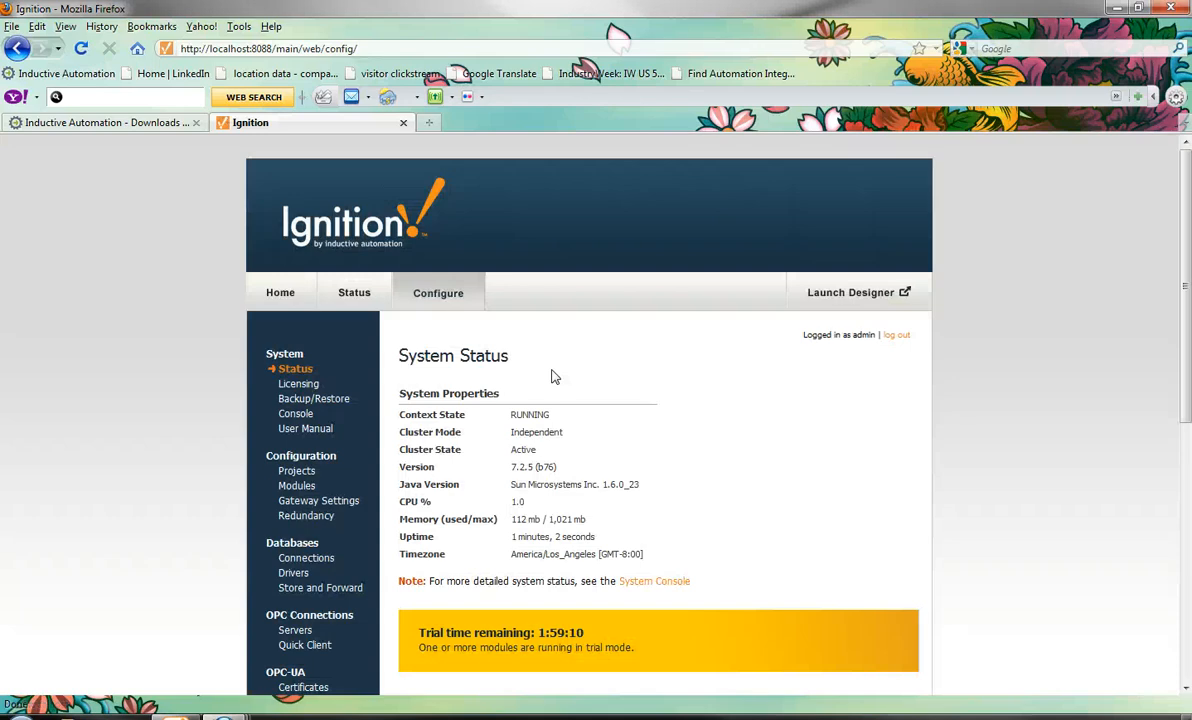
# Review the gateway's Licensing, Backup/Restore, Projects and Modules configuration pages and return to its home page
pyautogui.click(300, 386)
pyautogui.click(300, 398)
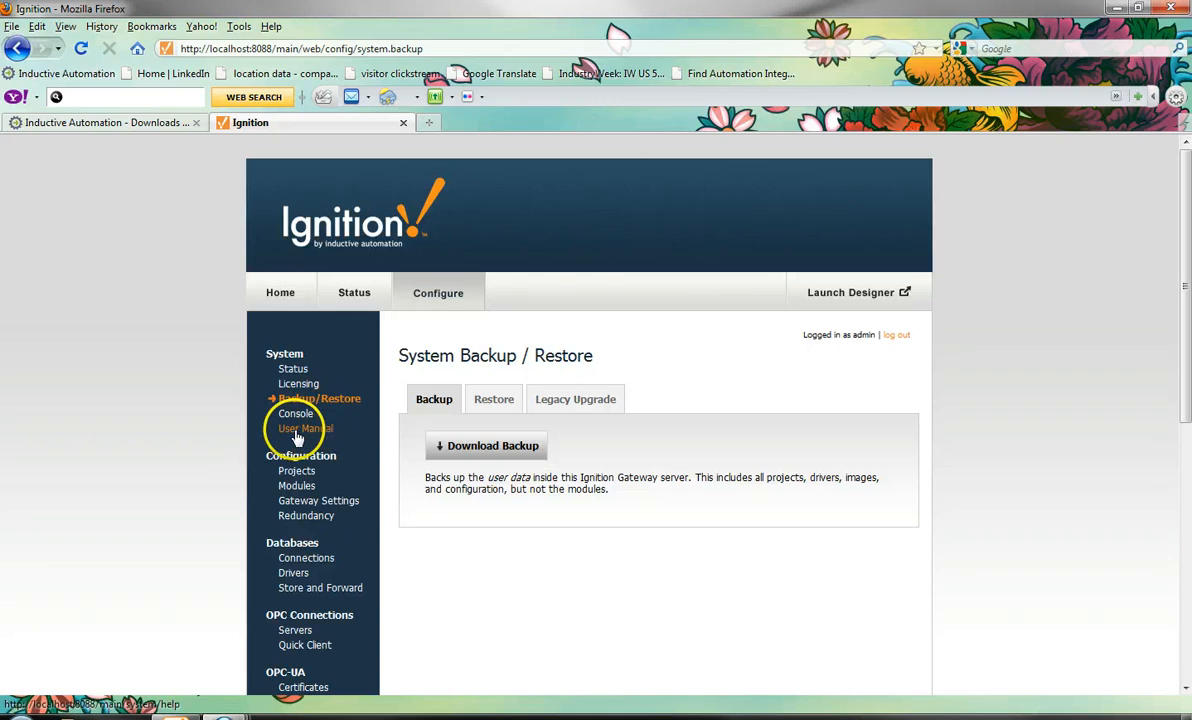
pyautogui.click(296, 470)
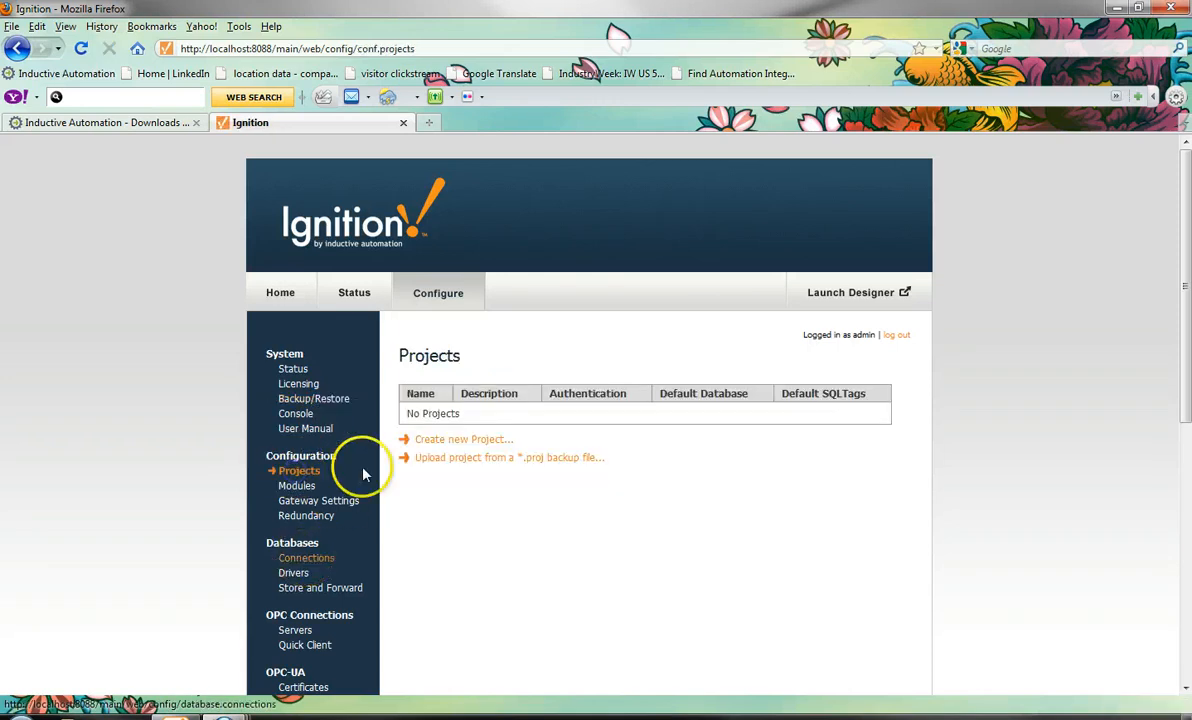
pyautogui.click(297, 488)
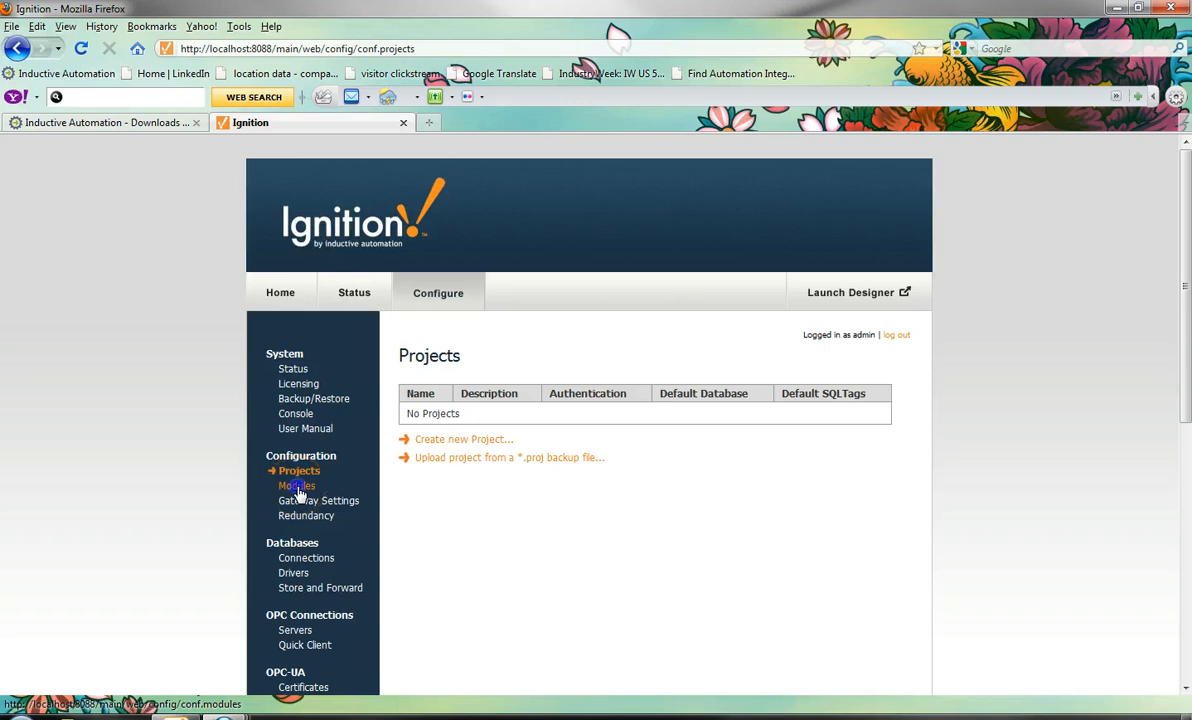
pyautogui.scroll(-3, 600, 540)
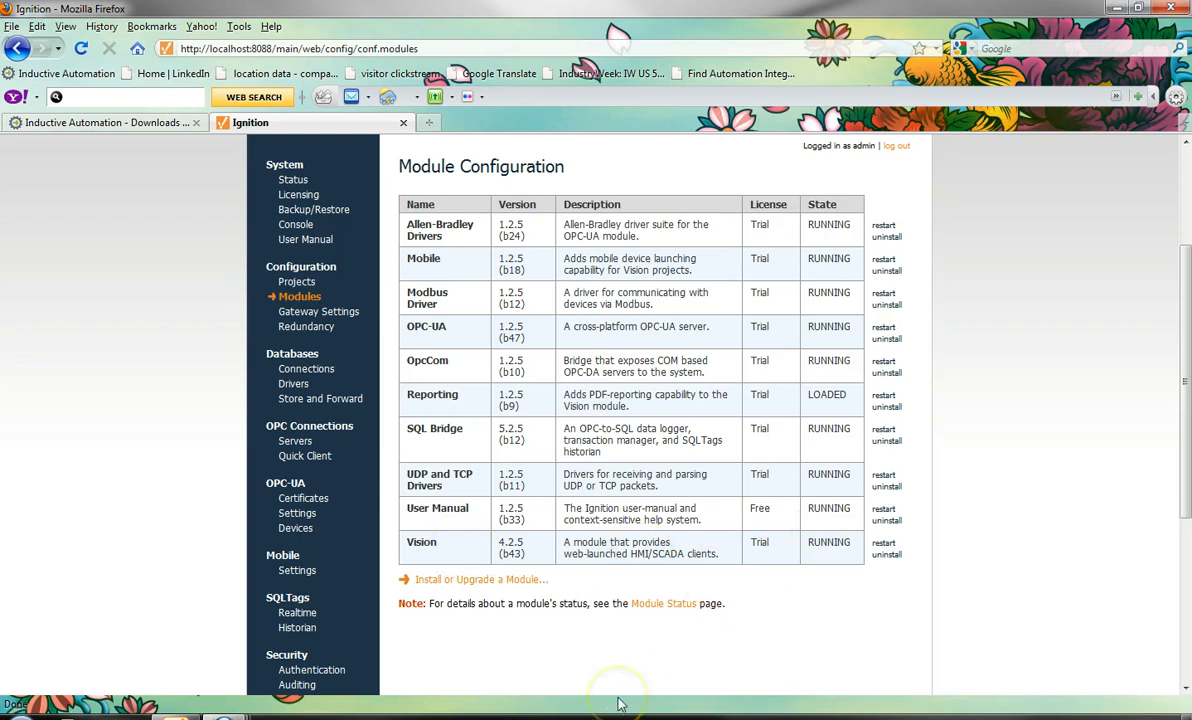
pyautogui.scroll(2, 570, 590)
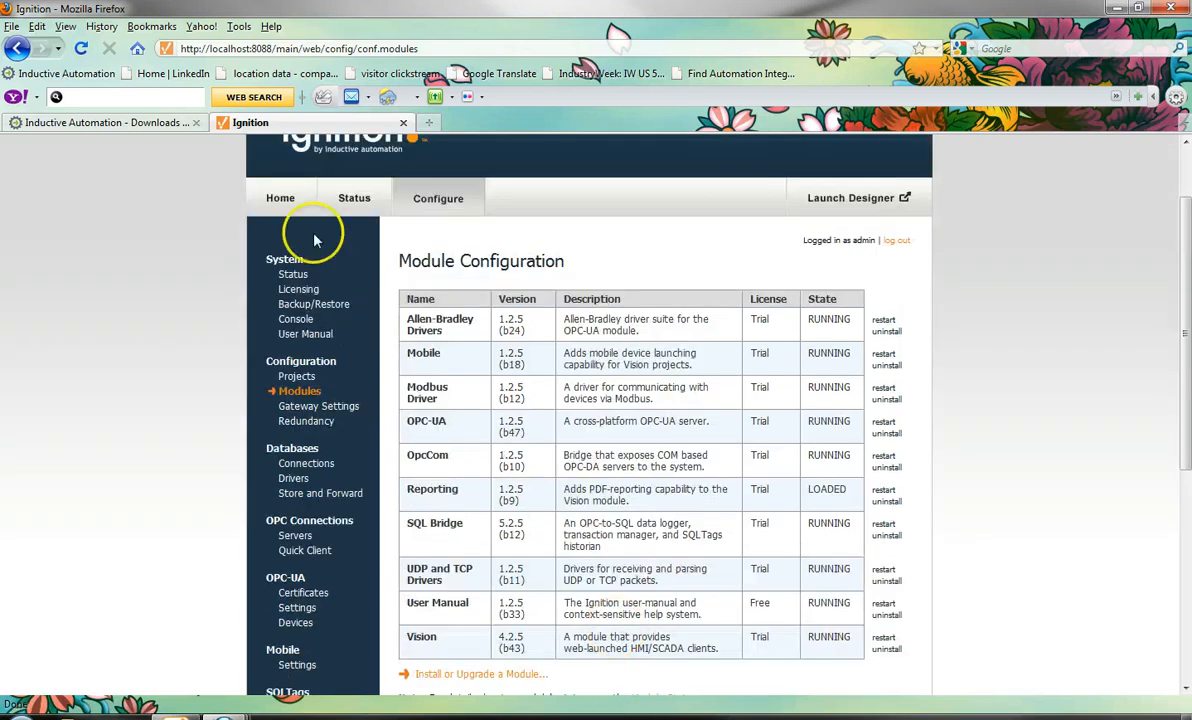
pyautogui.click(288, 205)
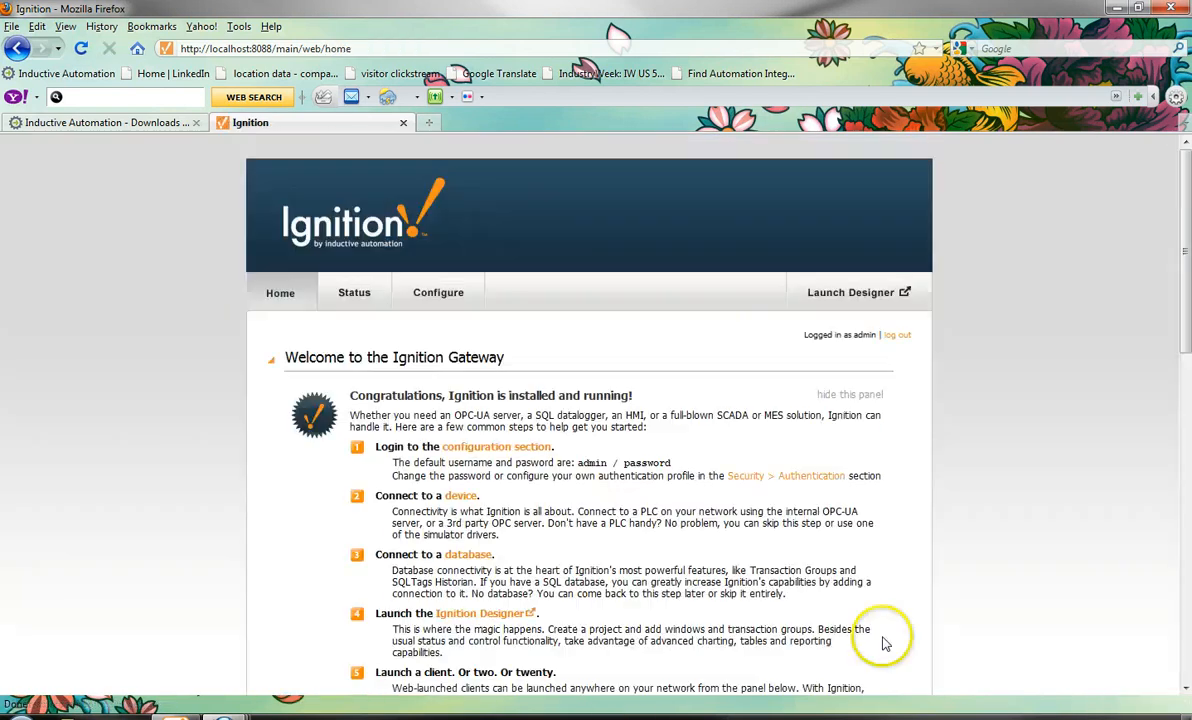